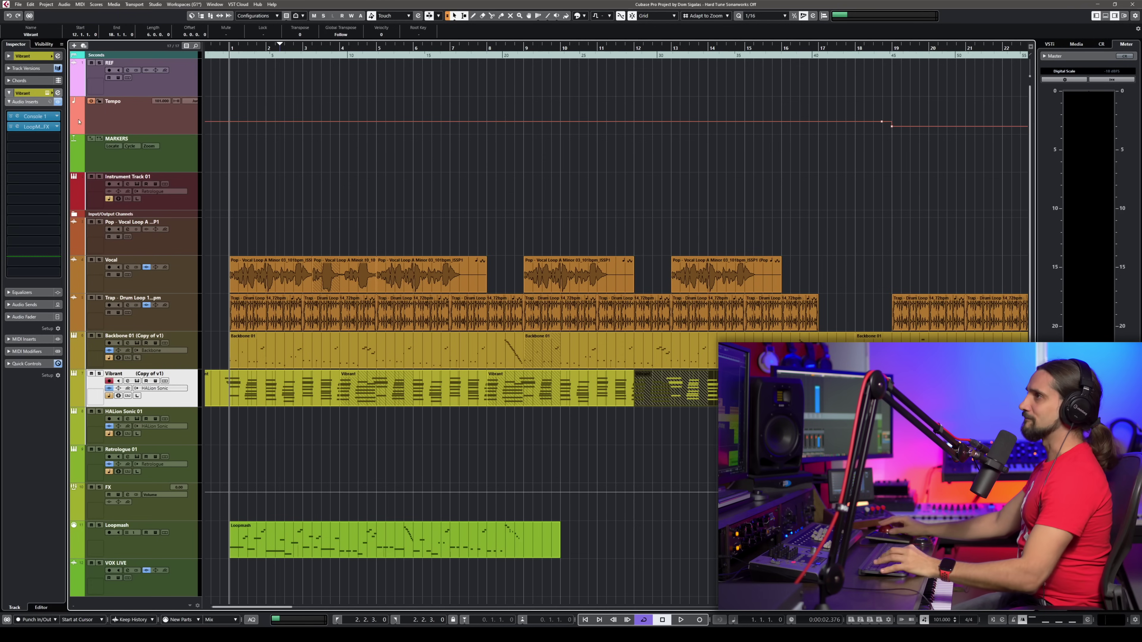
Open the Vocal track's Pitch Correct insert, move its window up, and set the playback position to the start of bar 1
{"action": "left_click", "coordinate": [182, 273]}
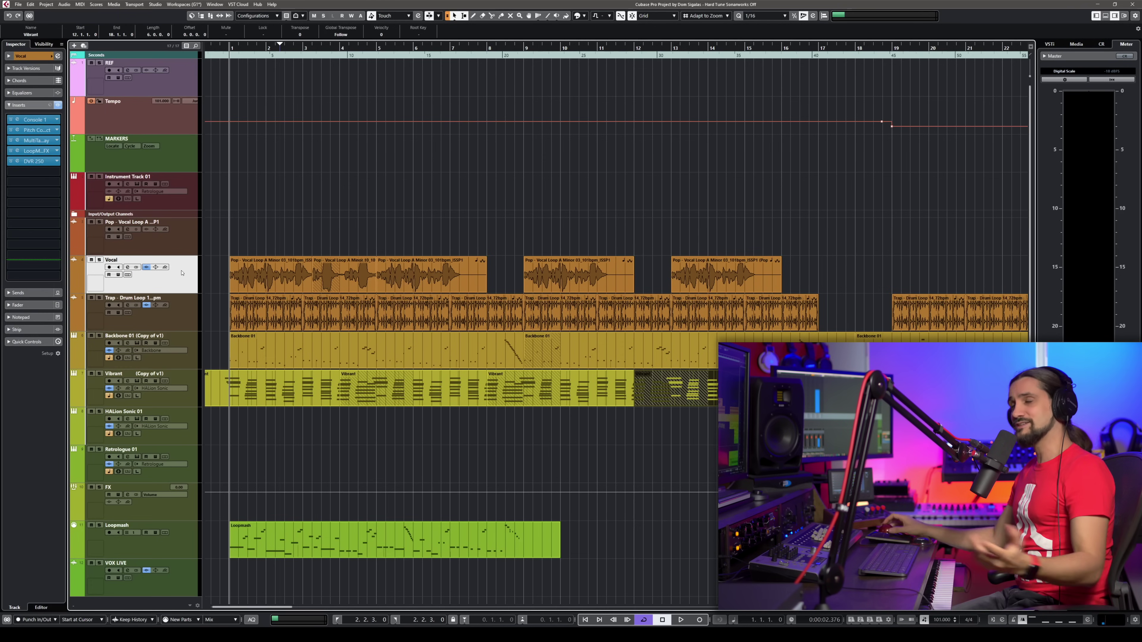
{"action": "left_click", "coordinate": [16, 130]}
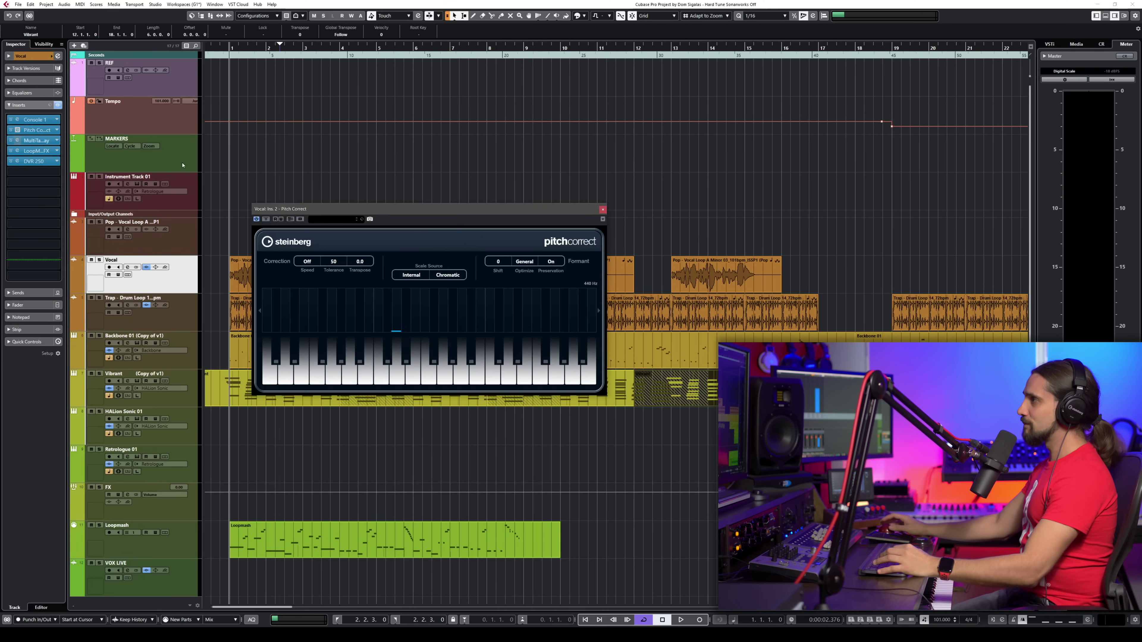
{"action": "left_click_drag", "start_coordinate": [502, 209], "coordinate": [497, 179]}
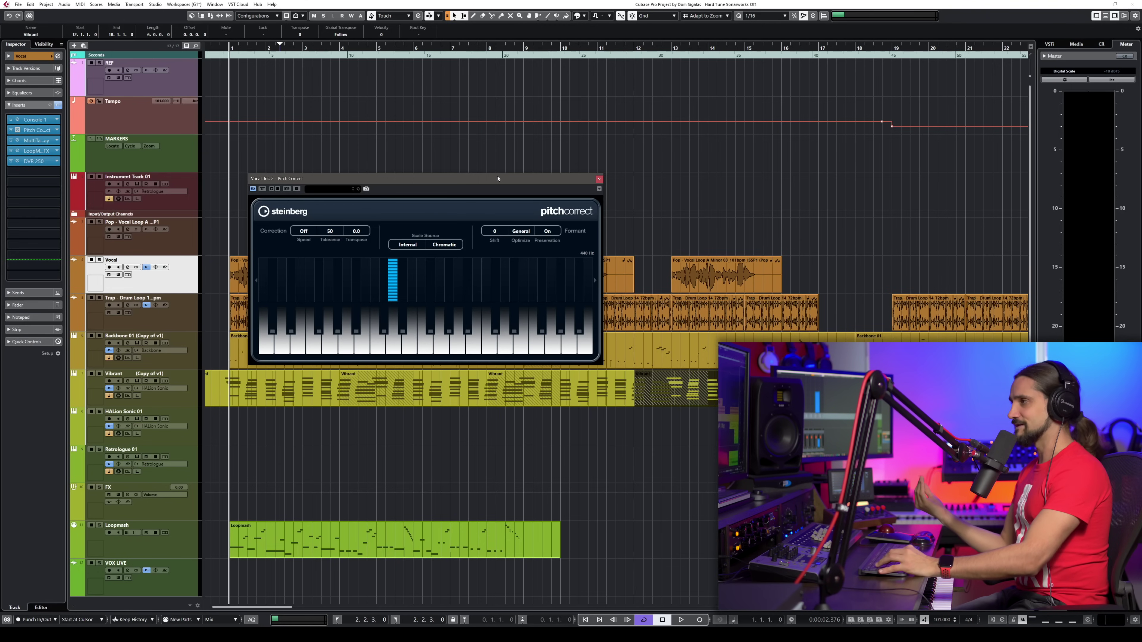
{"action": "left_click", "coordinate": [451, 55]}
{"action": "left_click", "coordinate": [227, 54]}
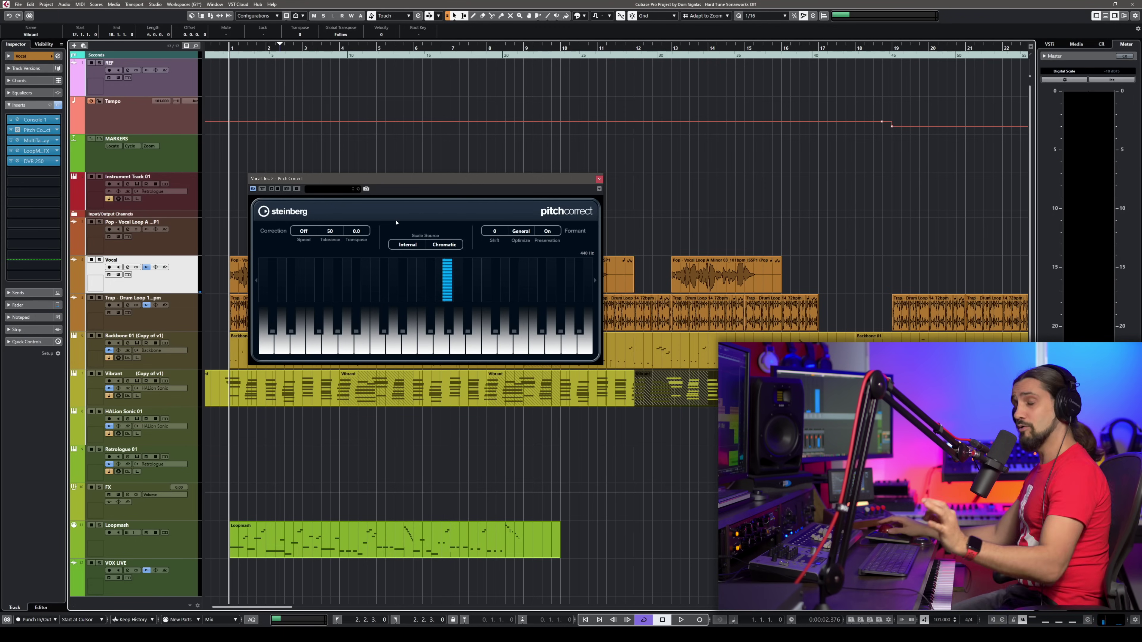
Set Pitch Correct's correction speed to 100 and its tolerance to 0
{"action": "scroll", "coordinate": [306, 231], "scroll_direction": "up", "scroll_amount": 1}
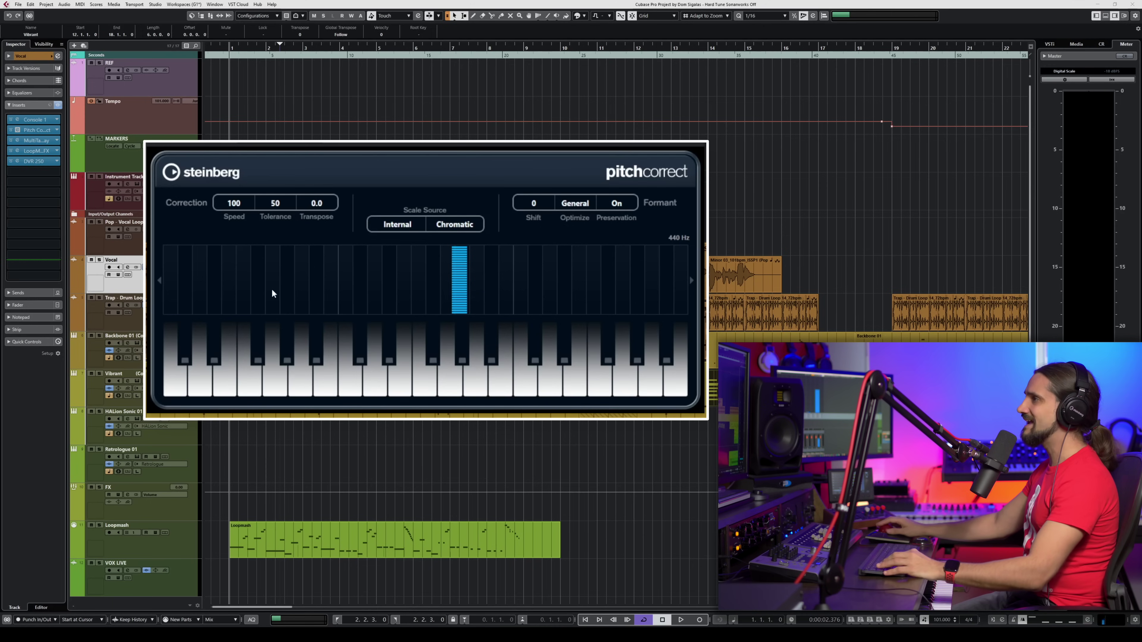
{"action": "left_click_drag", "start_coordinate": [274, 201], "coordinate": [272, 320]}
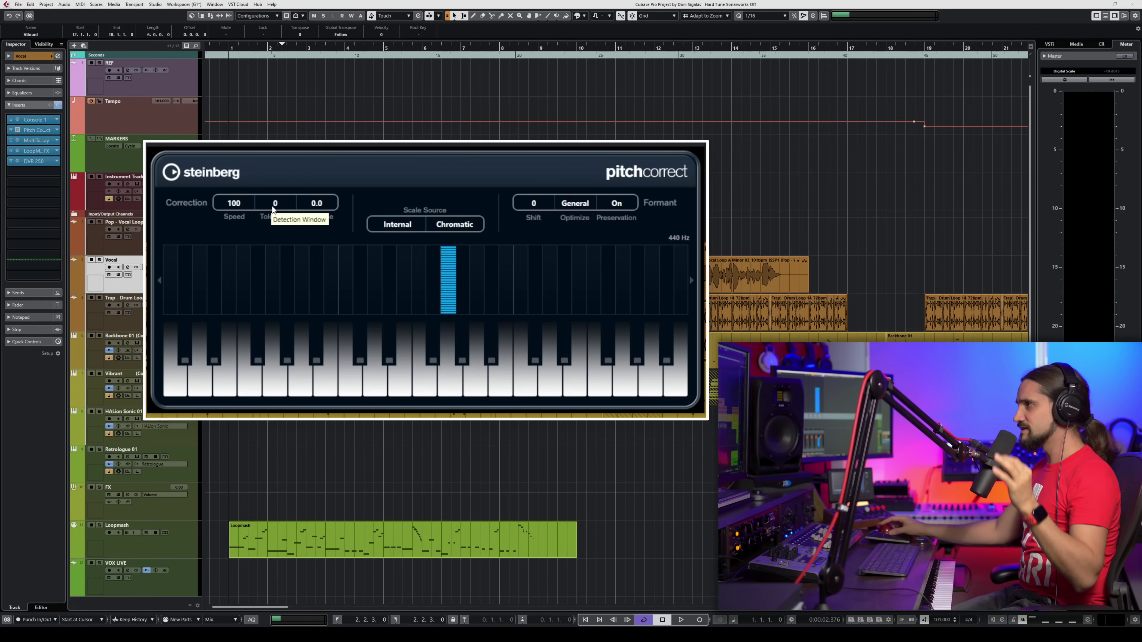
{"action": "left_click_drag", "start_coordinate": [273, 208], "coordinate": [271, 144]}
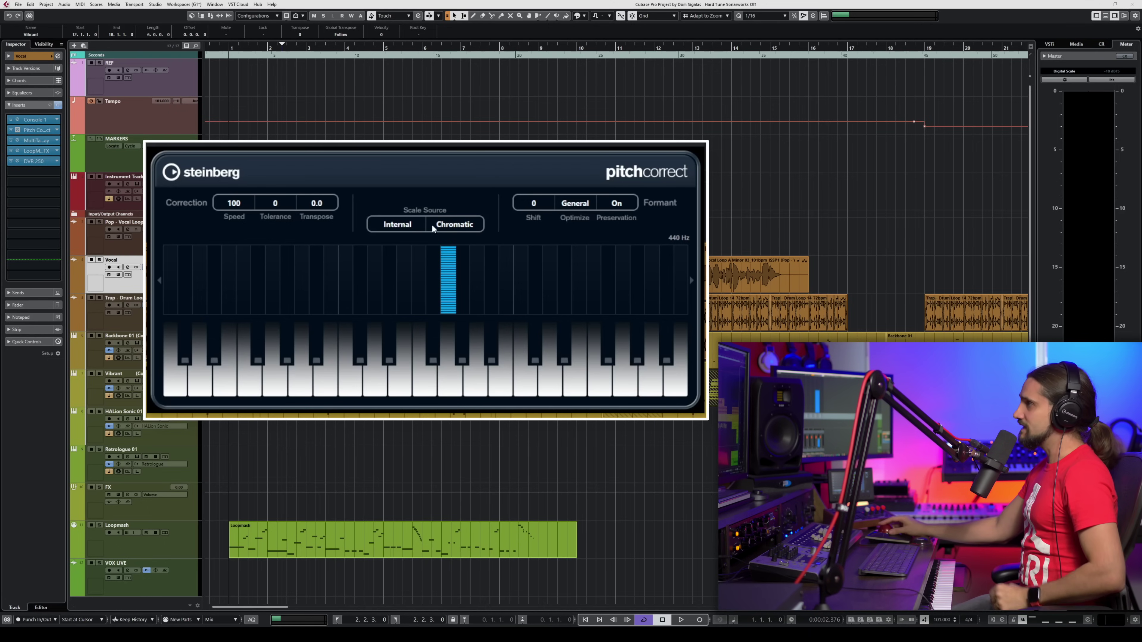
Set the internal scale source to Minor with root note A and audition the corrected vocal
{"action": "left_click", "coordinate": [449, 227]}
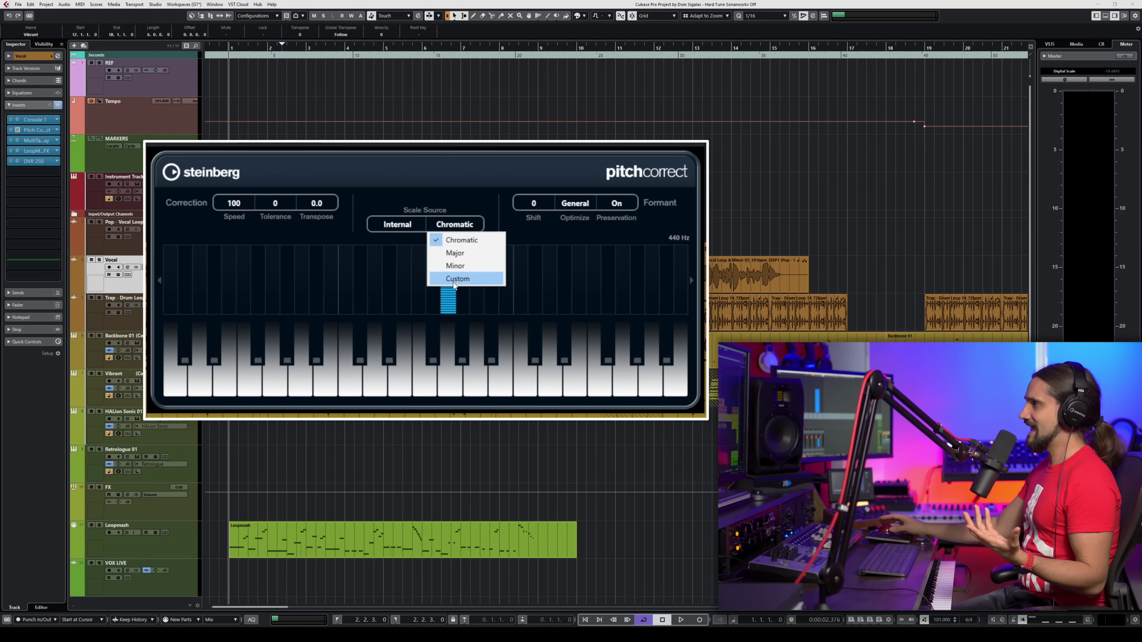
{"action": "left_click", "coordinate": [454, 266]}
{"action": "left_click", "coordinate": [454, 265]}
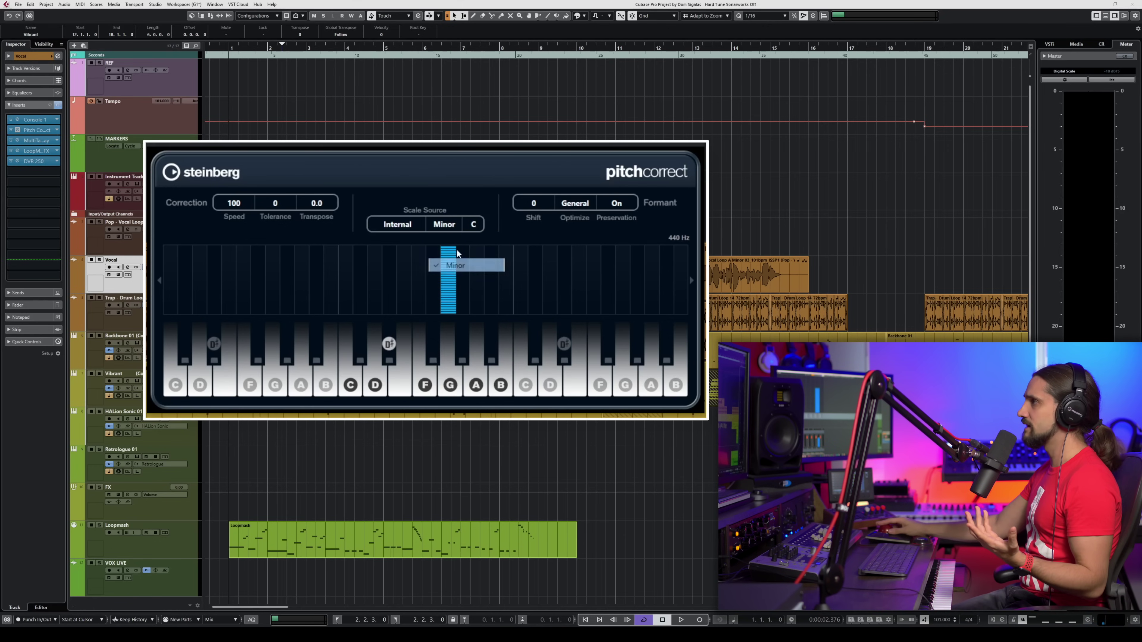
{"action": "left_click", "coordinate": [473, 225]}
{"action": "left_click", "coordinate": [504, 356]}
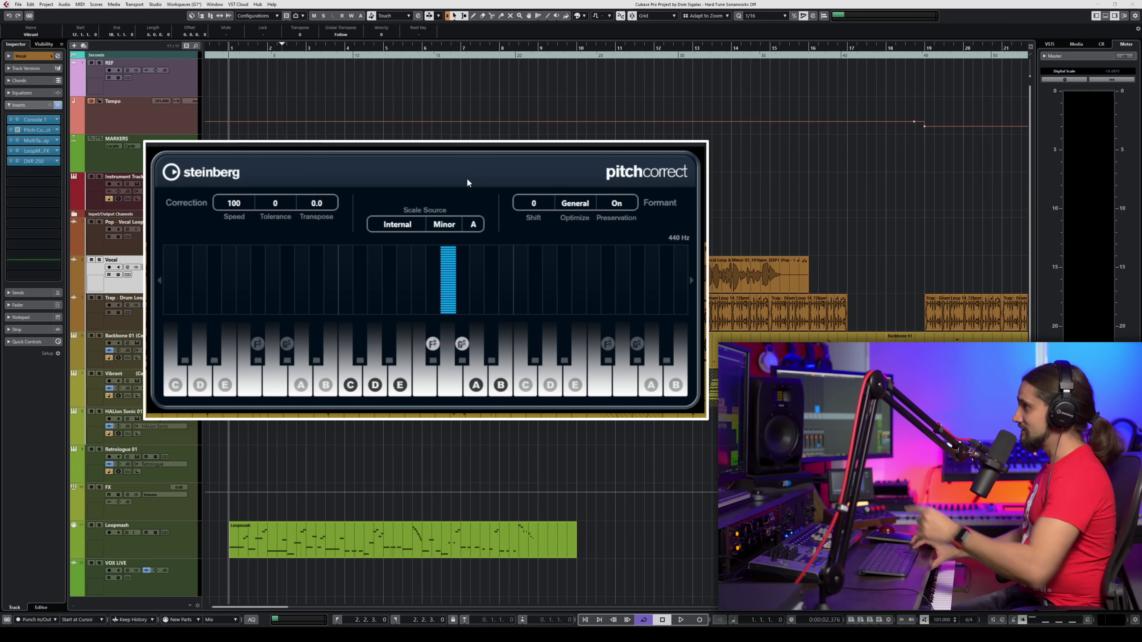
{"action": "key", "text": "space"}
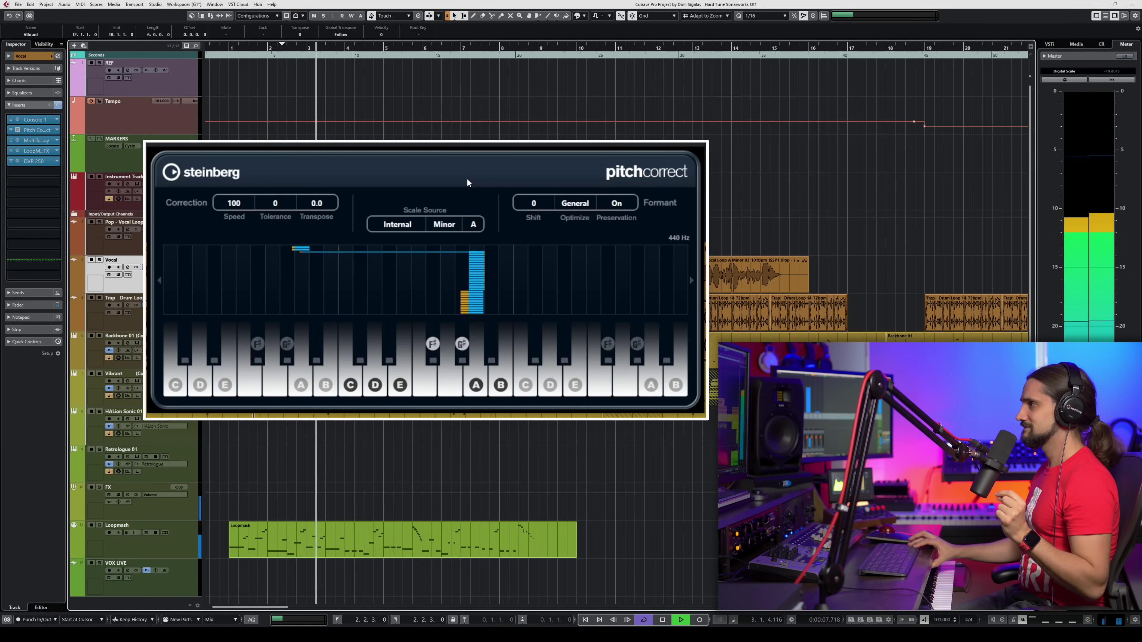
{"action": "key", "text": "space"}
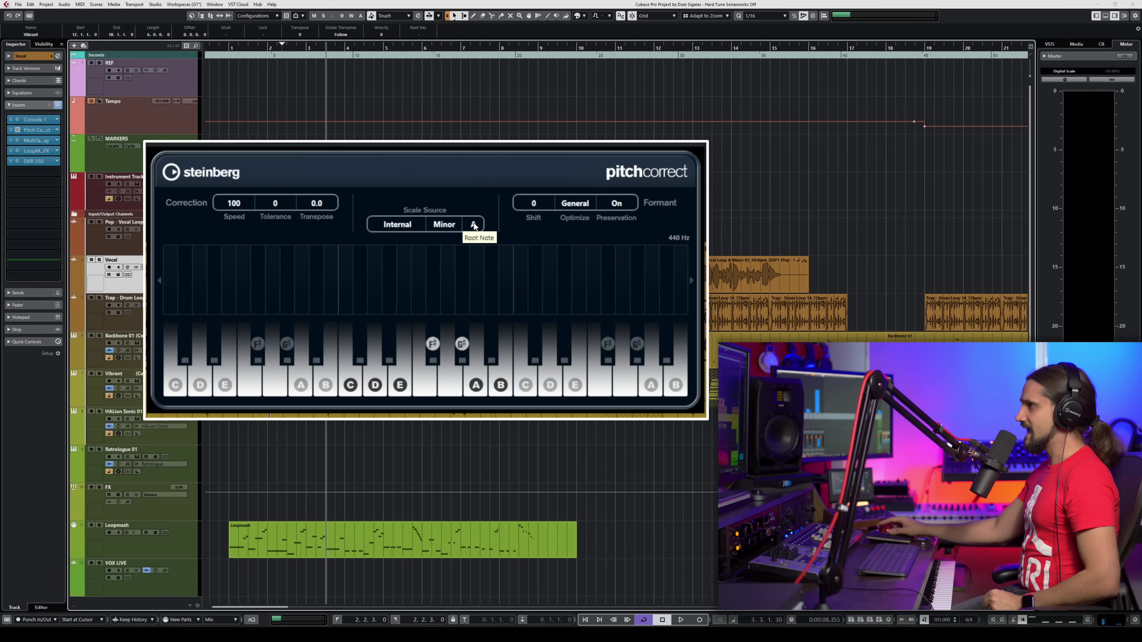
Switch the scale source to Custom and deactivate the notes C, D, E, G, A and B on the keyboard
{"action": "left_click", "coordinate": [447, 225]}
{"action": "left_click", "coordinate": [458, 277]}
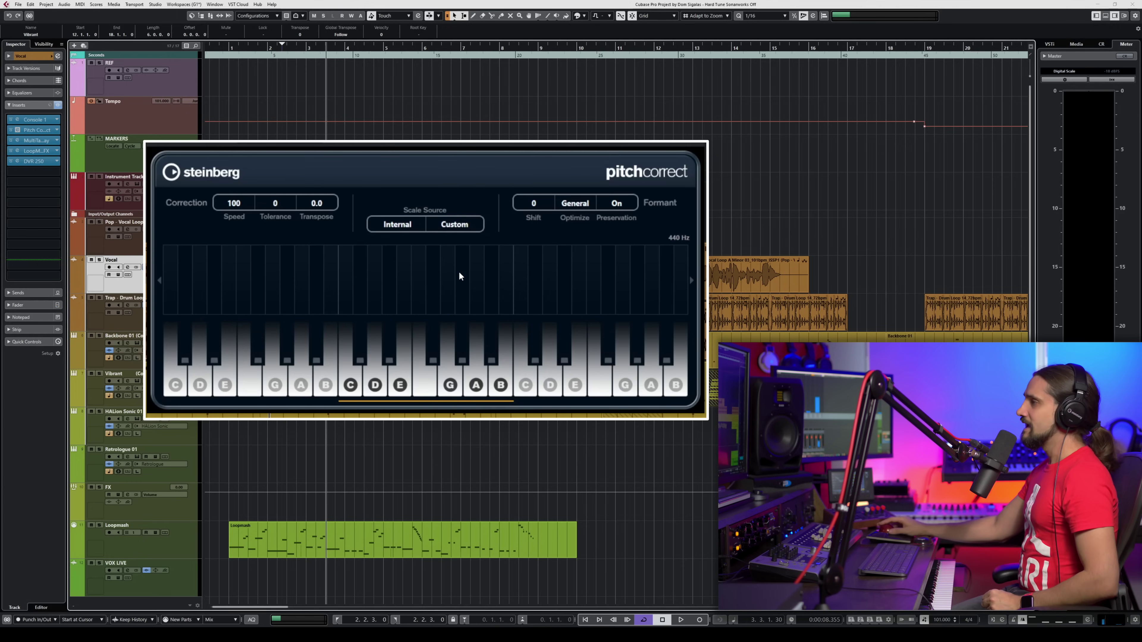
{"action": "left_click", "coordinate": [375, 385]}
{"action": "left_click", "coordinate": [351, 385]}
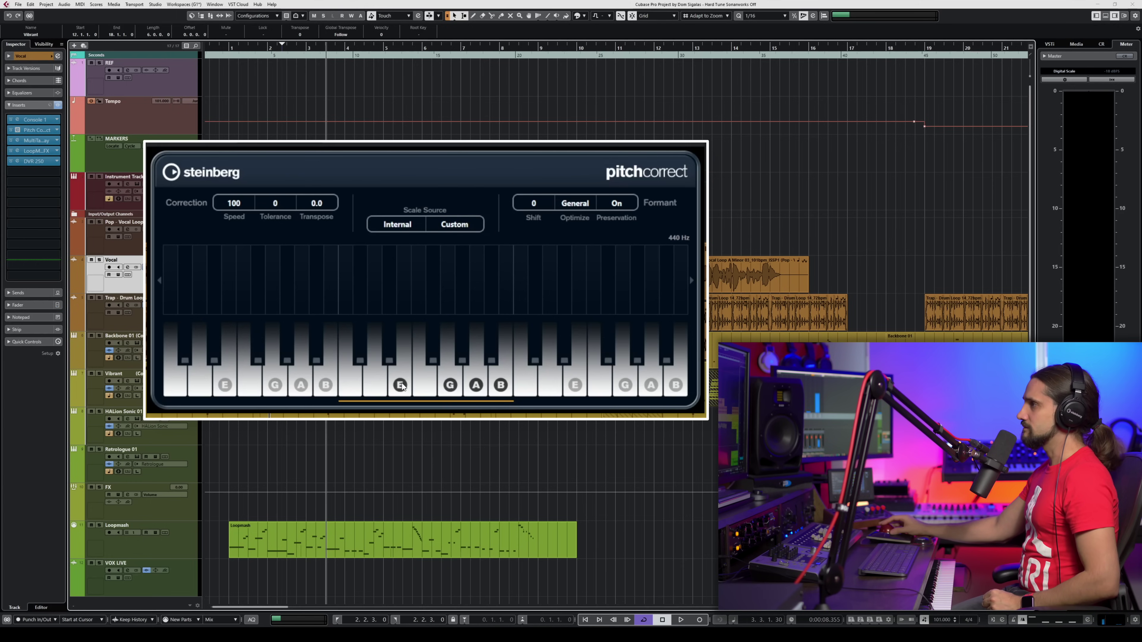
{"action": "left_click", "coordinate": [400, 385]}
{"action": "left_click", "coordinate": [450, 386]}
{"action": "left_click", "coordinate": [475, 385]}
{"action": "left_click", "coordinate": [509, 383]}
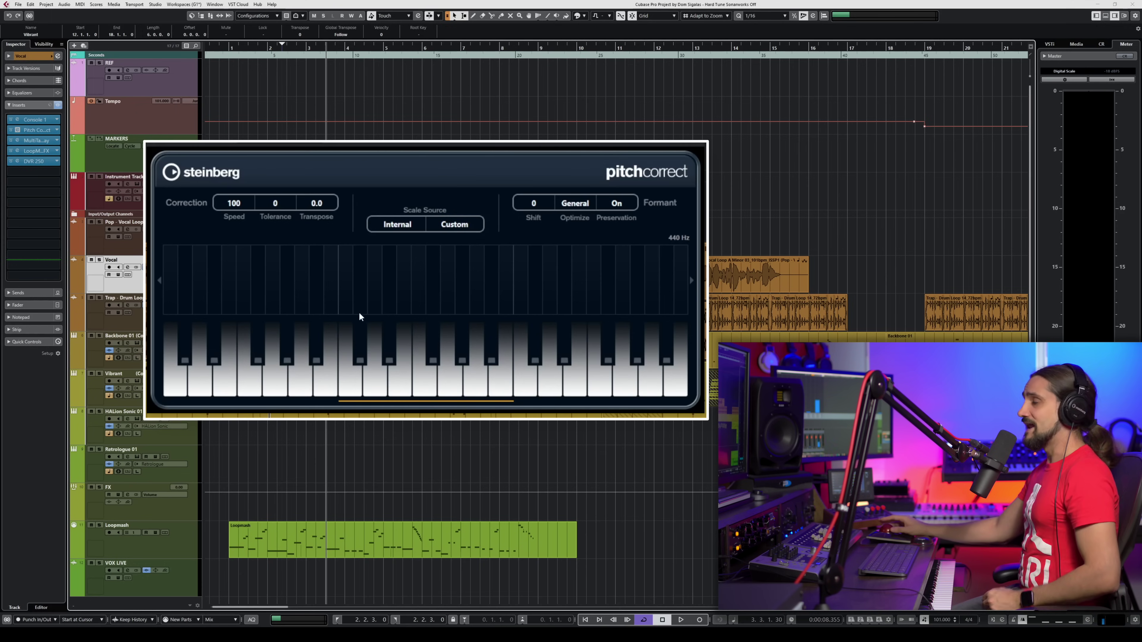
Activate the notes A, B, C, D, E and G in the custom scale
{"action": "left_click", "coordinate": [301, 382]}
{"action": "left_click", "coordinate": [326, 384]}
{"action": "left_click", "coordinate": [358, 384]}
{"action": "left_click", "coordinate": [376, 385]}
{"action": "left_click", "coordinate": [398, 387]}
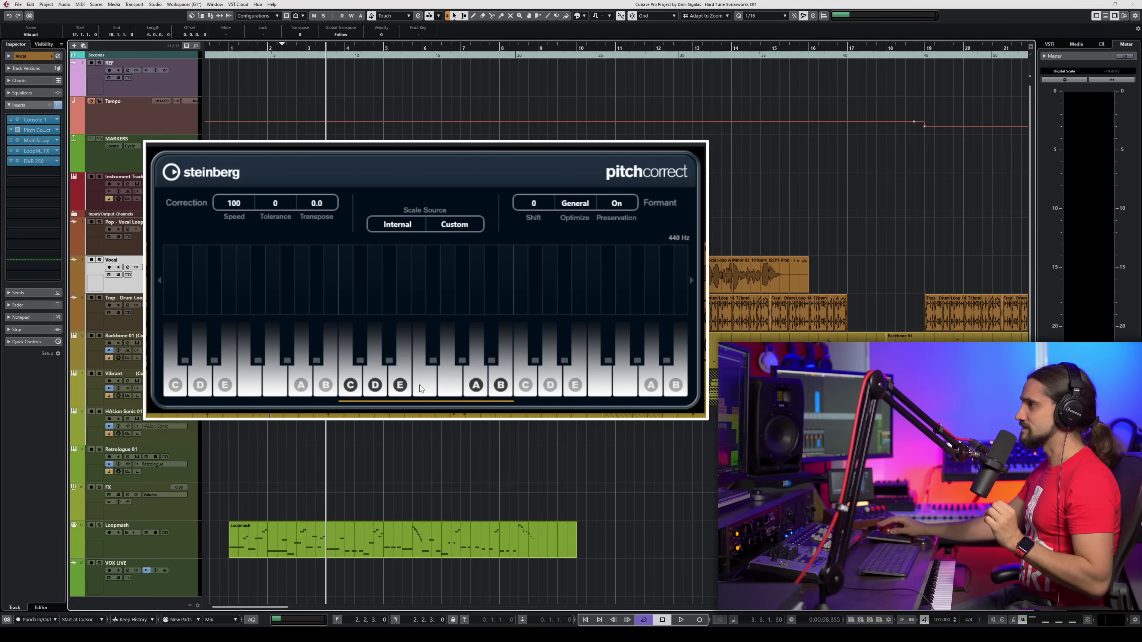
{"action": "left_click", "coordinate": [446, 388]}
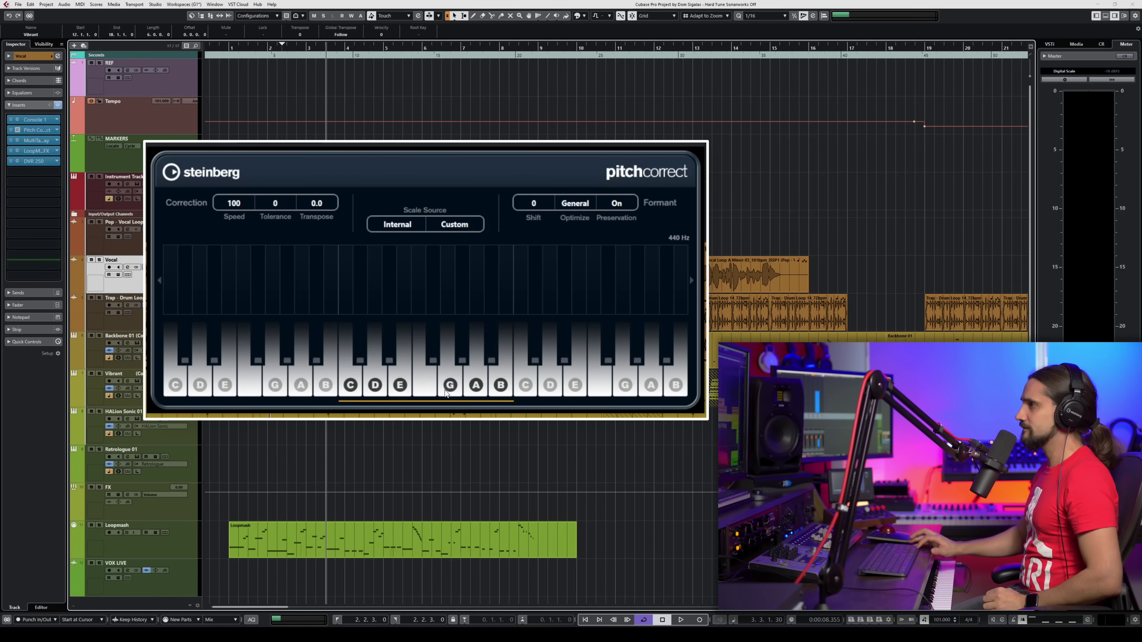
Add F to the custom scale during playback and replay the vocal from the start
{"action": "key", "text": "space"}
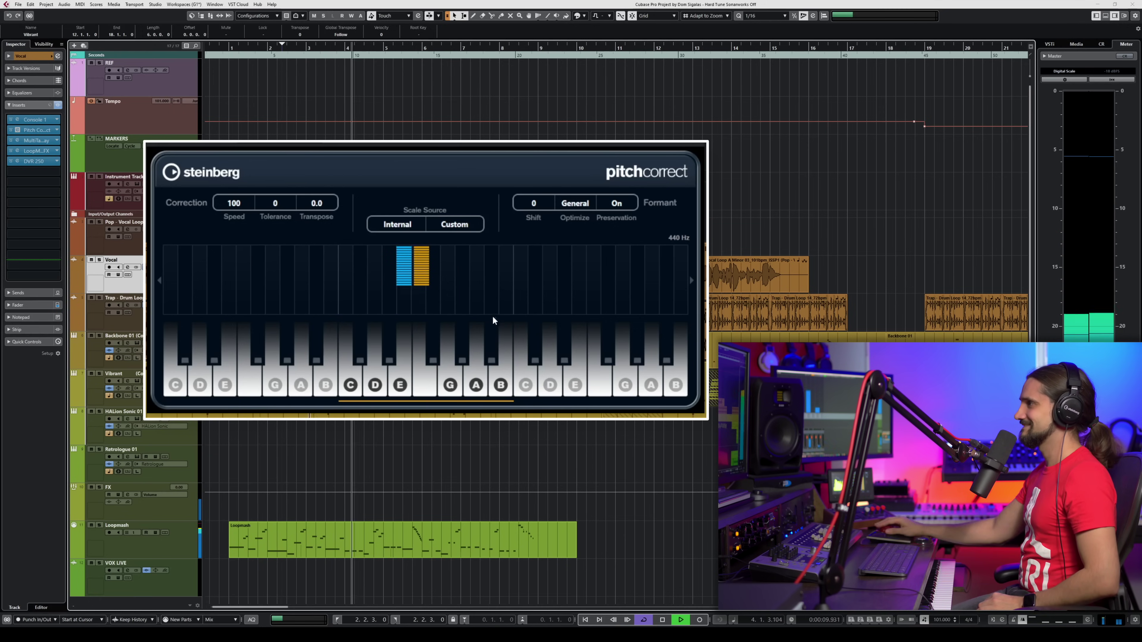
{"action": "left_click", "coordinate": [427, 388]}
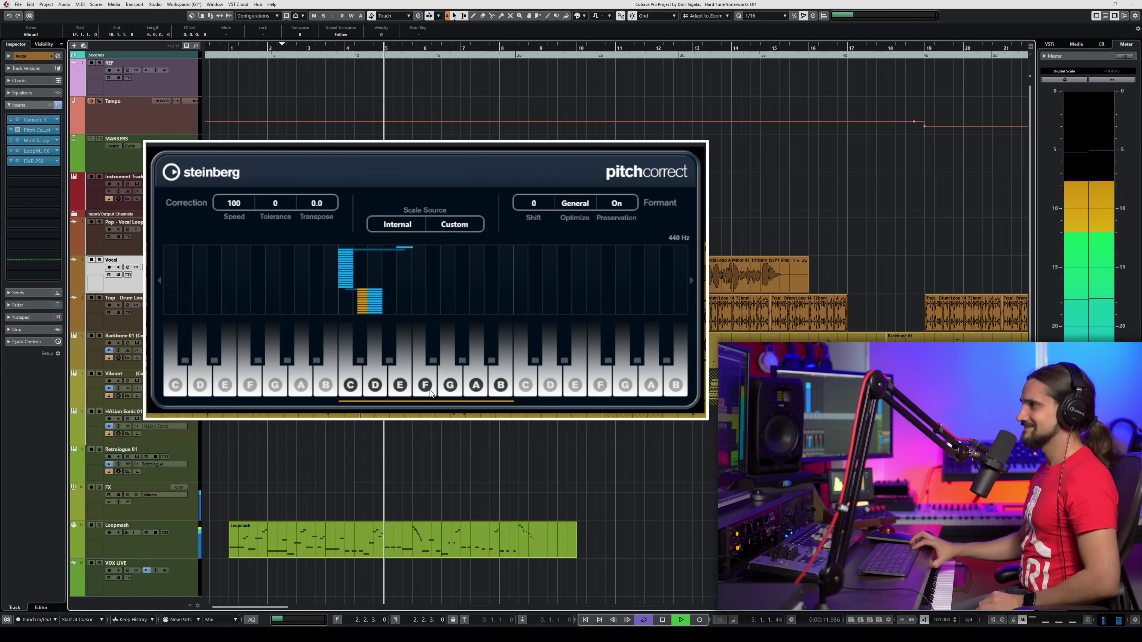
{"action": "key", "text": "space"}
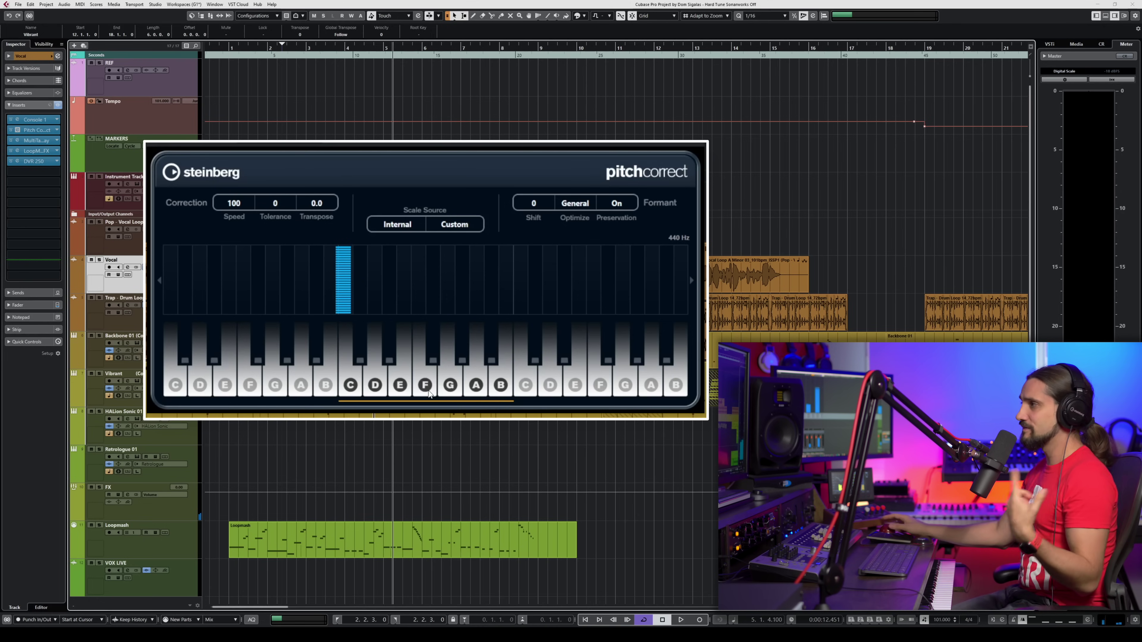
{"action": "key", "text": "Home"}
{"action": "key", "text": "space"}
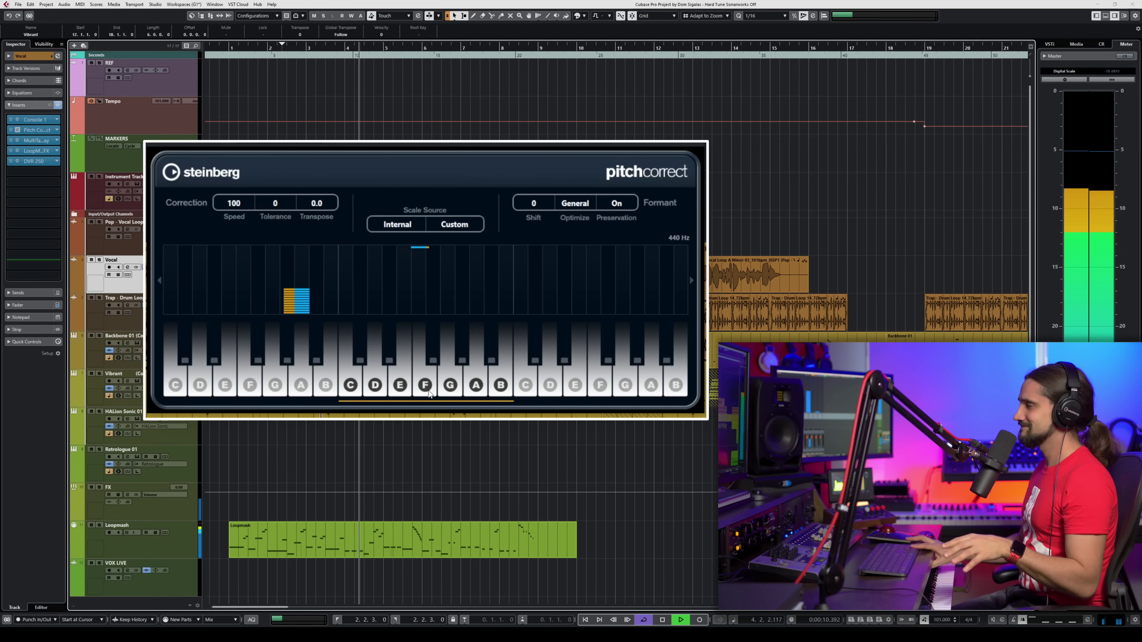
{"action": "key", "text": "space"}
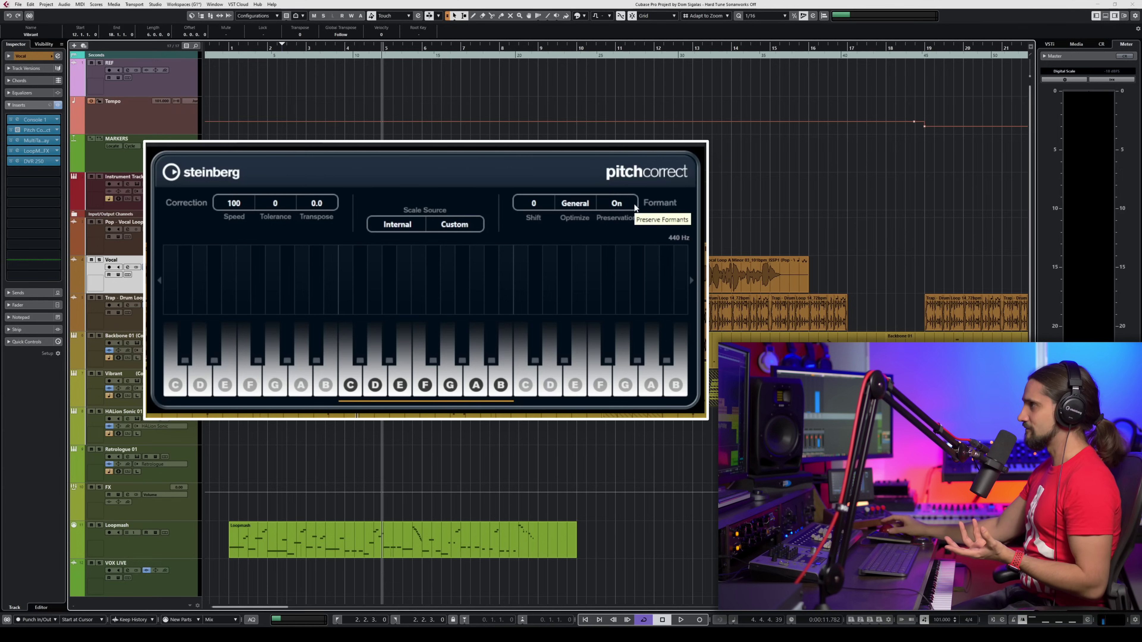
Turn formant preservation off and audition the vocal from the start
{"action": "left_click", "coordinate": [616, 203]}
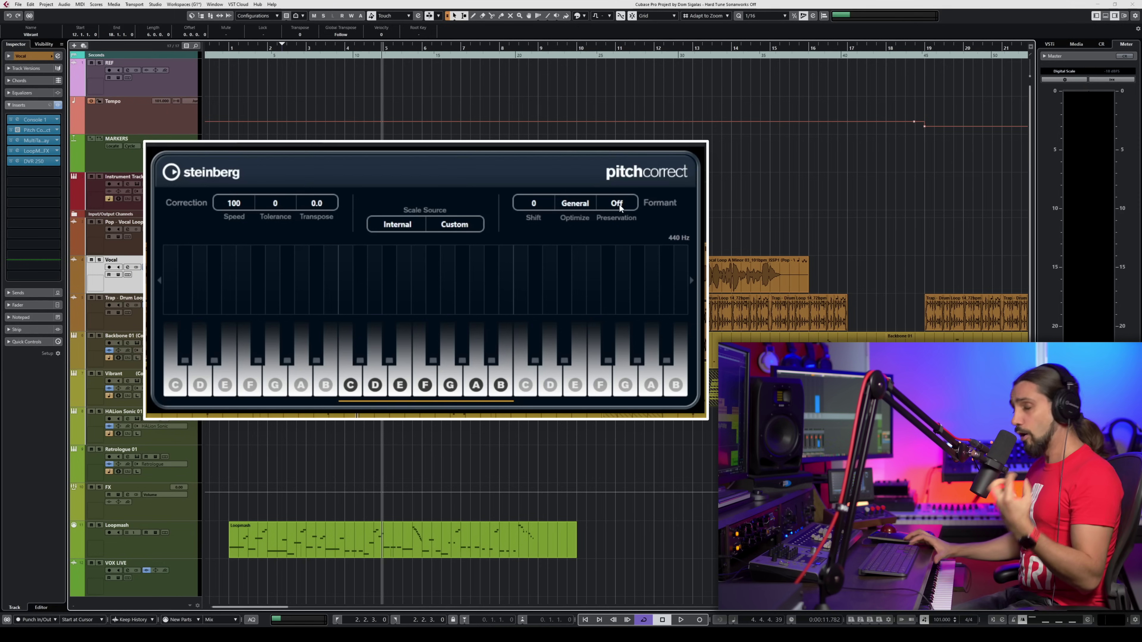
{"action": "key", "text": "space"}
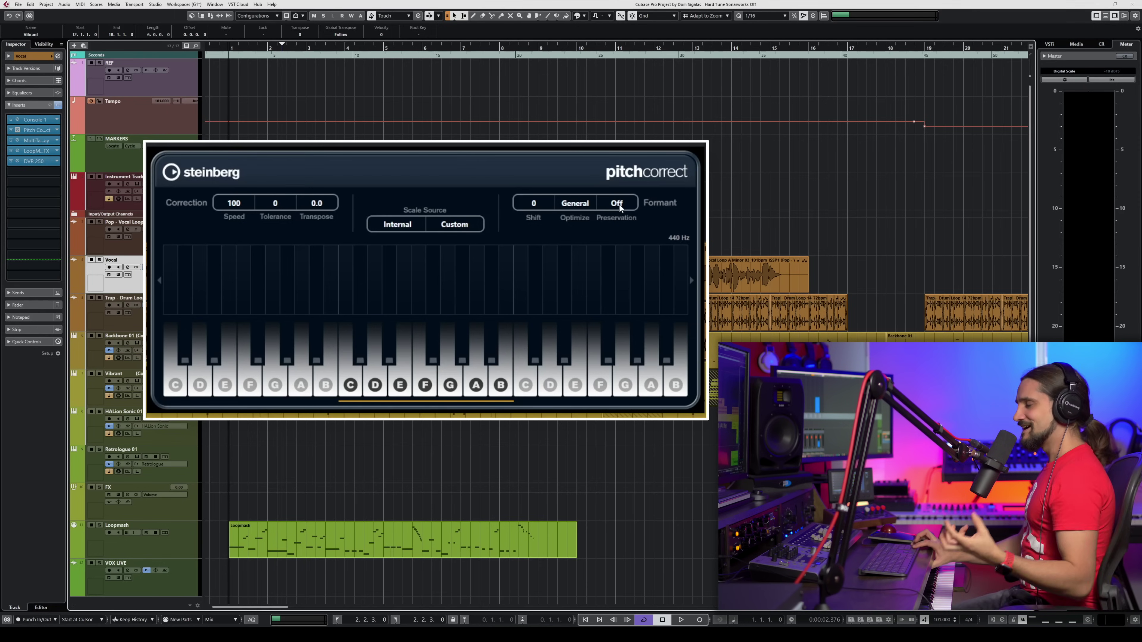
{"action": "key", "text": "space"}
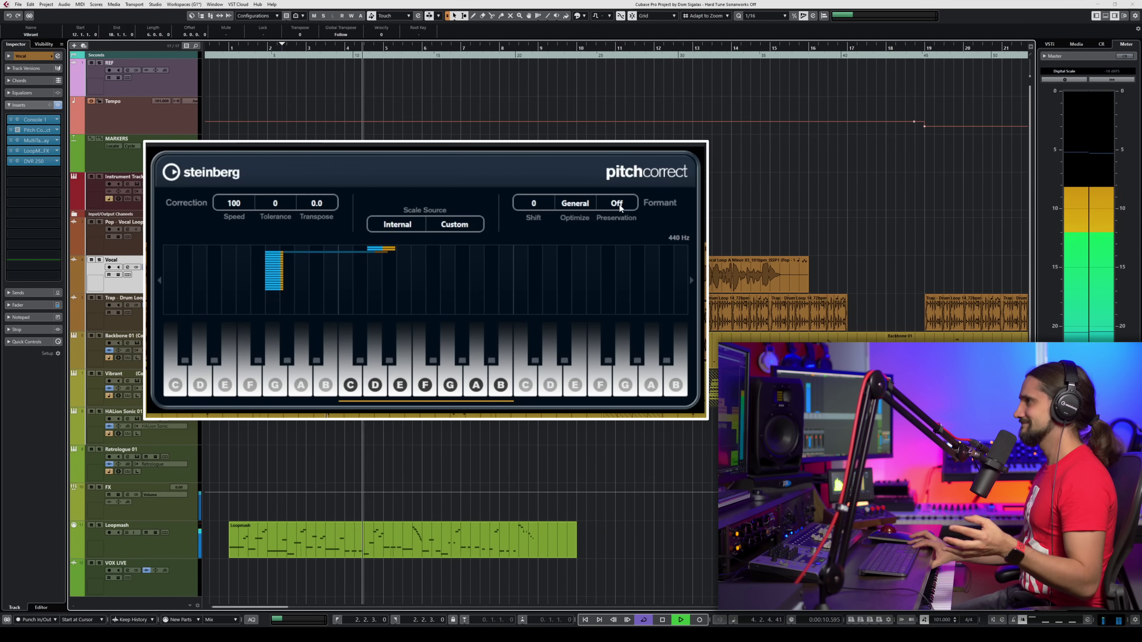
{"action": "key", "text": "space"}
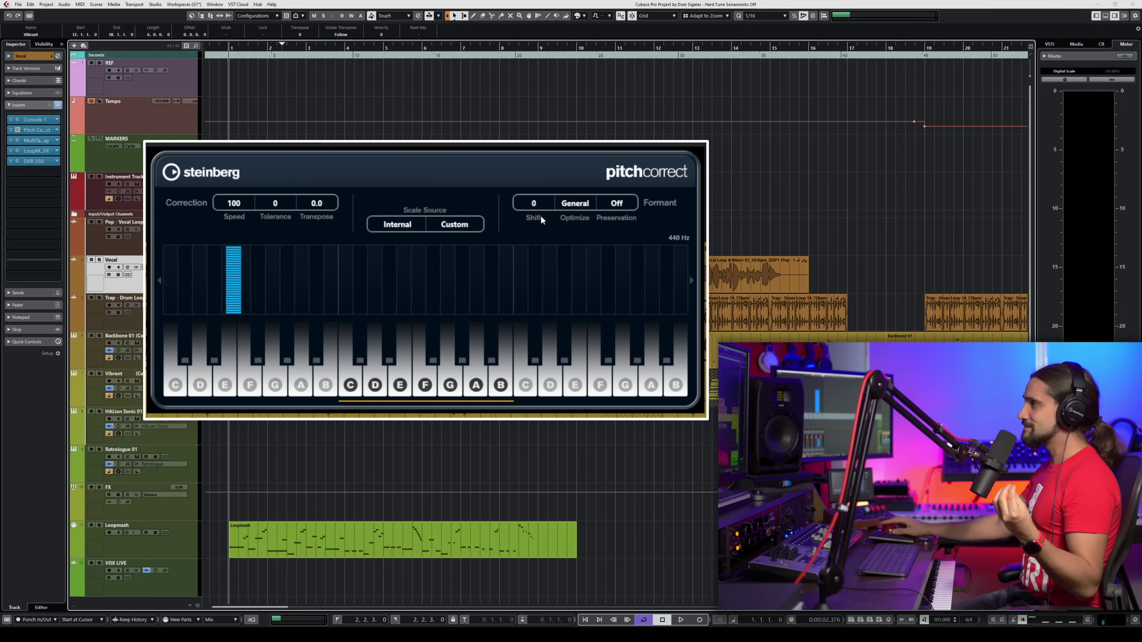
Try formant shift values of 17 and -34 while the vocal plays
{"action": "key", "text": "space"}
{"action": "left_click_drag", "start_coordinate": [539, 205], "coordinate": [545, 179]}
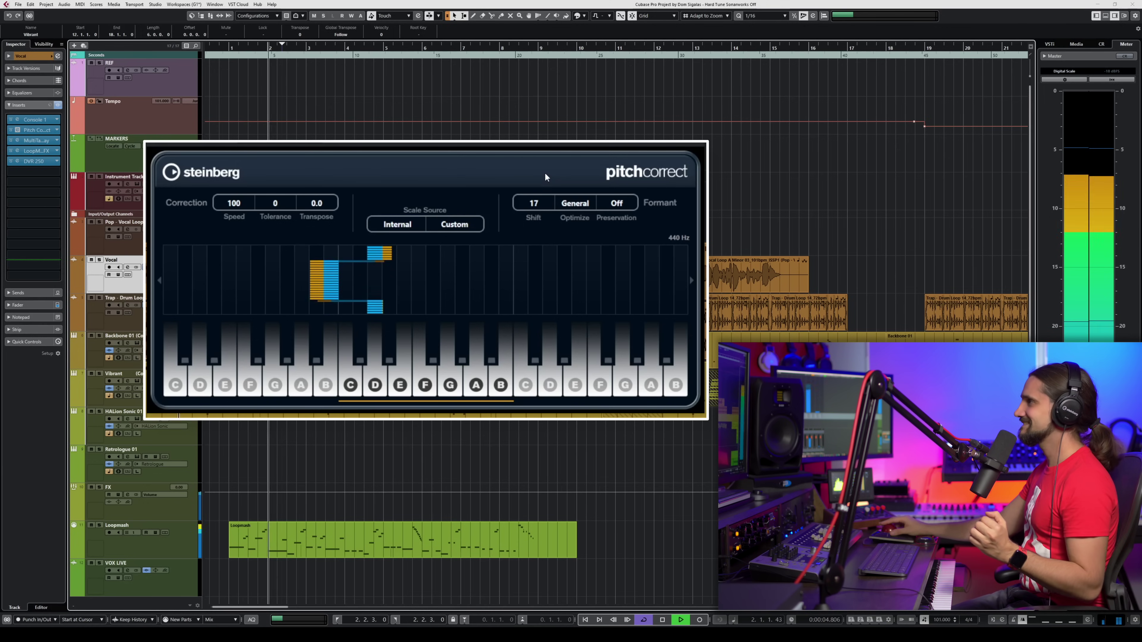
{"action": "left_click_drag", "start_coordinate": [535, 205], "coordinate": [529, 310]}
Turn formant preservation on, set the formant shift to 30, and audition the vocal from bar 1
{"action": "left_click", "coordinate": [616, 203]}
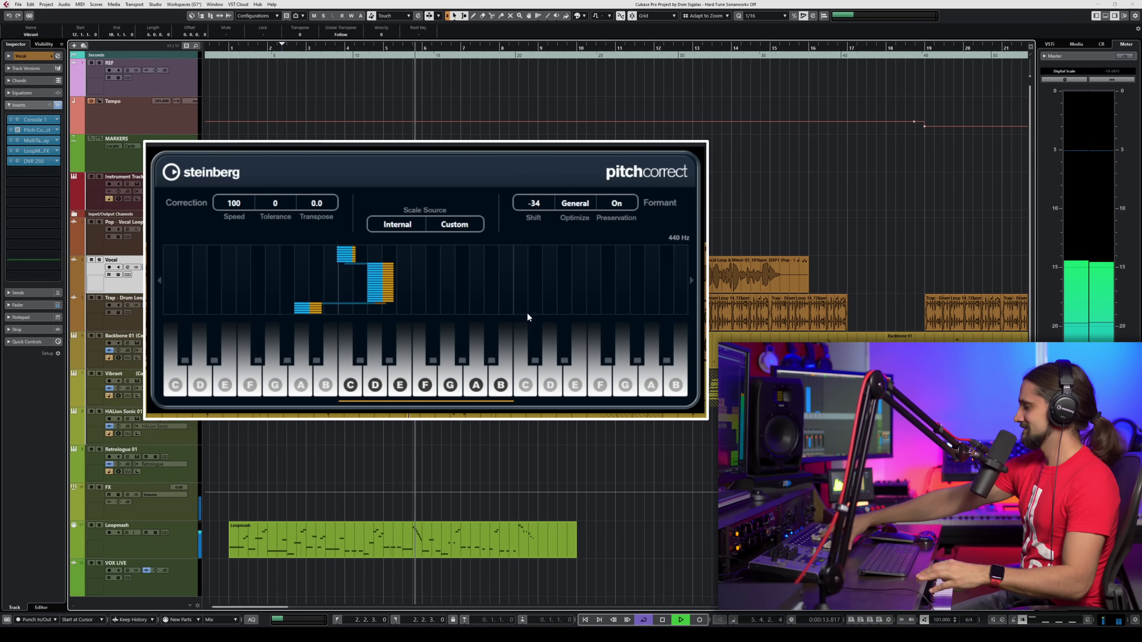
{"action": "left_click_drag", "start_coordinate": [530, 198], "coordinate": [543, 135]}
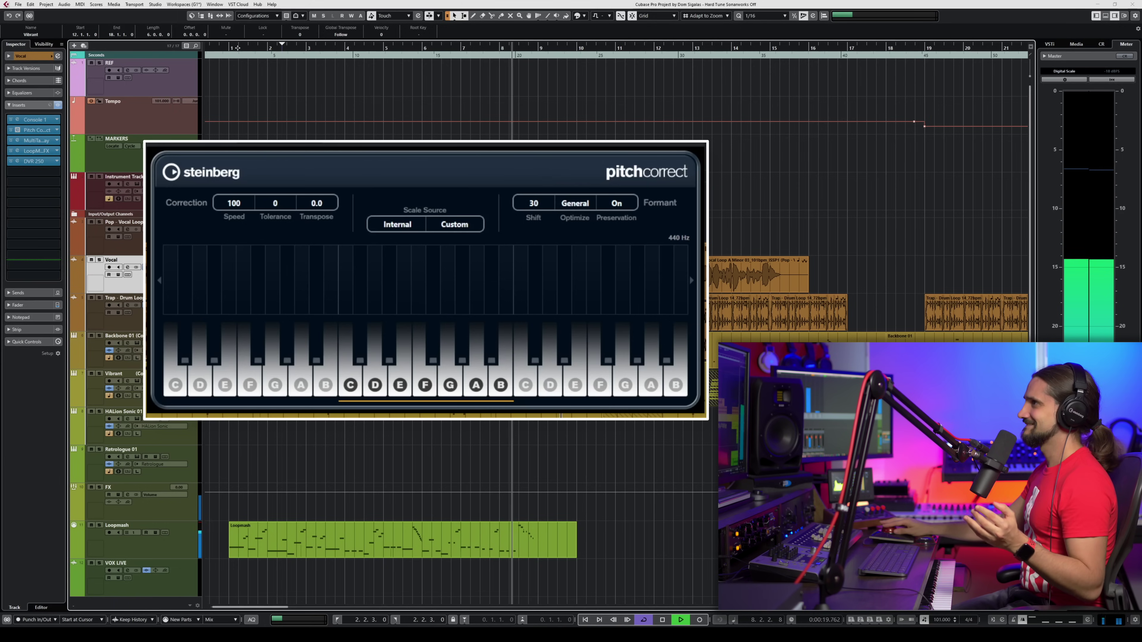
{"action": "left_click", "coordinate": [238, 48]}
{"action": "mouse_move", "coordinate": [533, 203]}
{"action": "left_mouse_down"}
{"action": "mouse_move", "coordinate": [537, 183]}
{"action": "mouse_move", "coordinate": [525, 211]}
{"action": "mouse_move", "coordinate": [529, 278]}
{"action": "mouse_move", "coordinate": [545, 206]}
{"action": "left_mouse_up"}
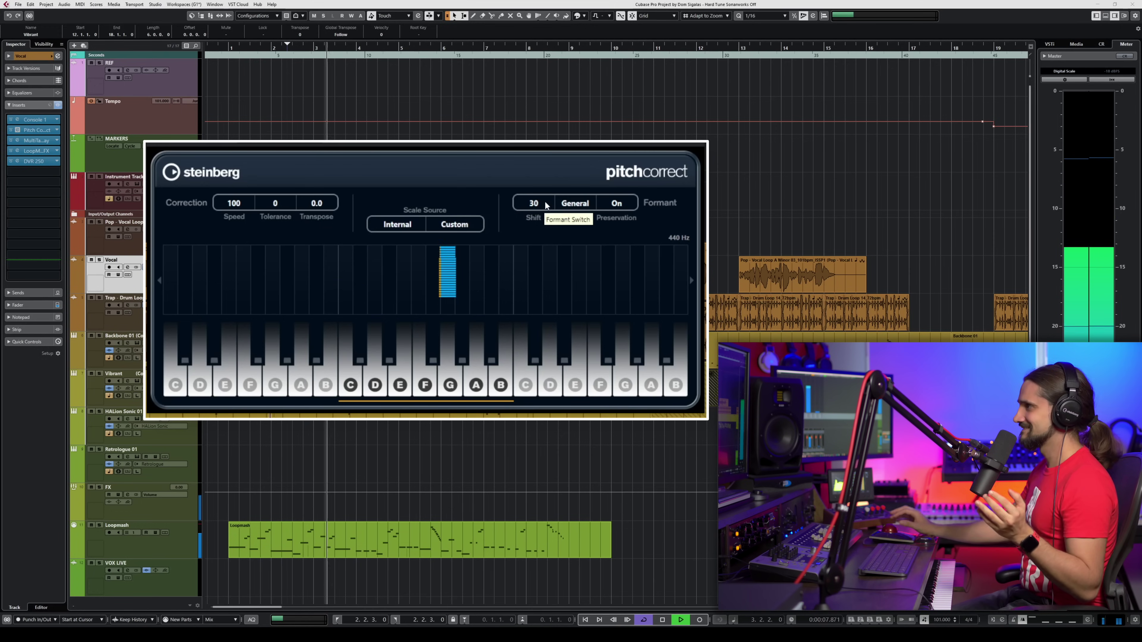
{"action": "key", "text": "space"}
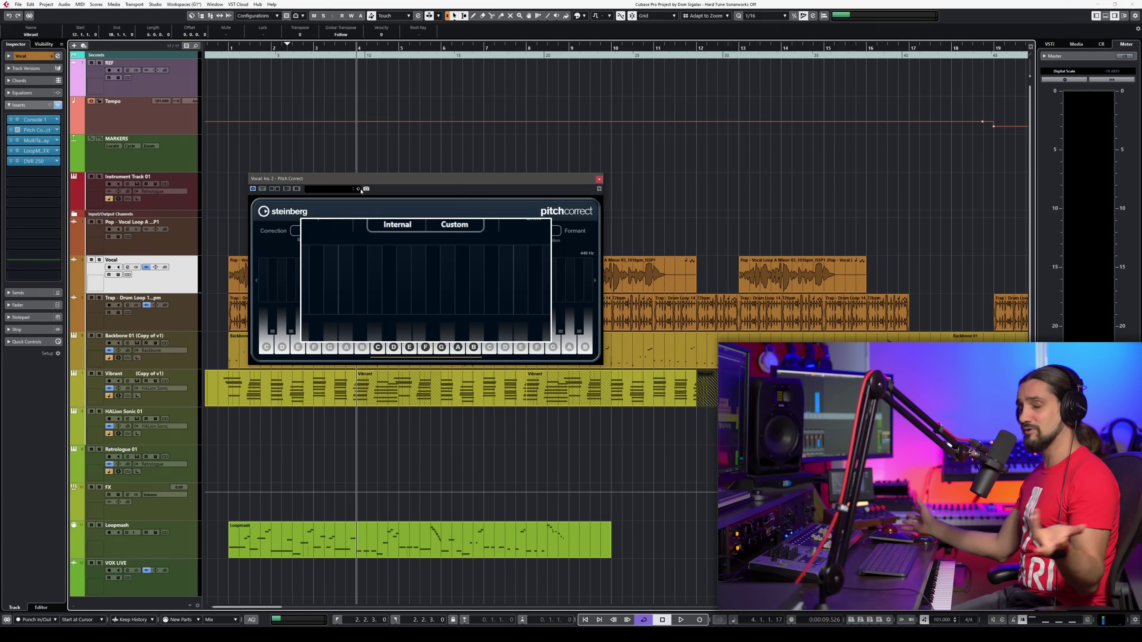
{"action": "left_click", "coordinate": [356, 189]}
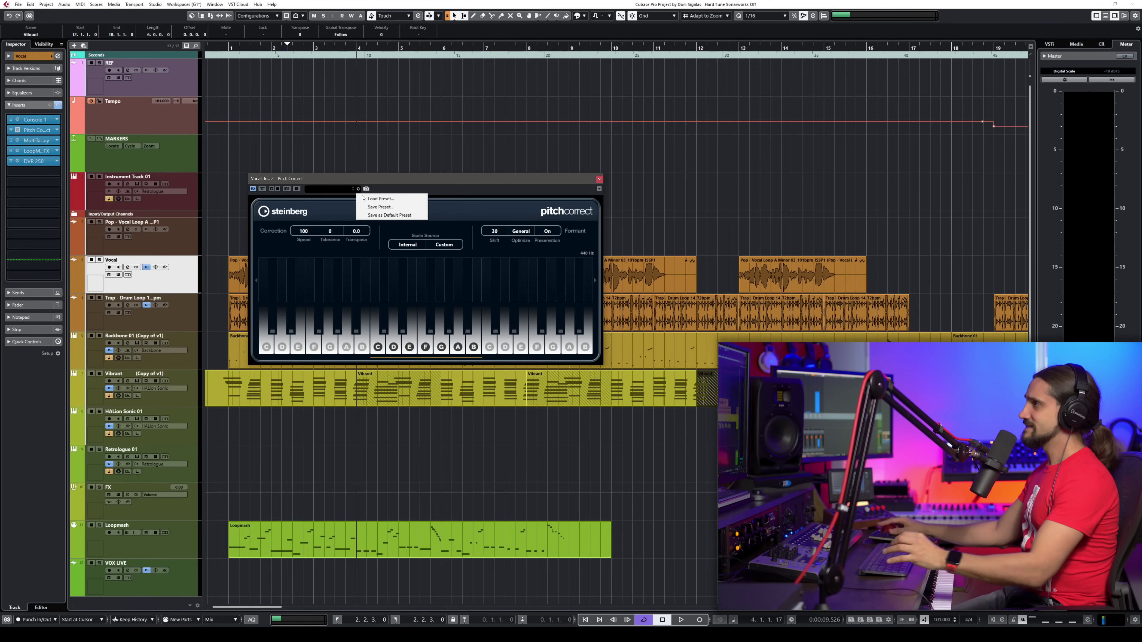
{"action": "left_click", "coordinate": [391, 207]}
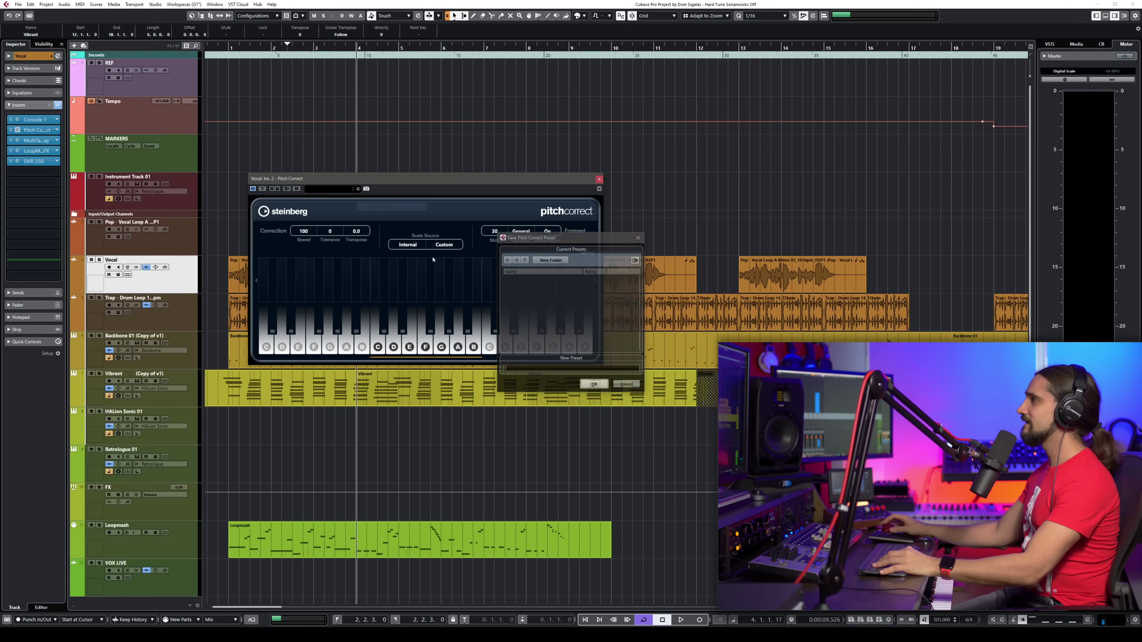
{"action": "left_click", "coordinate": [624, 387]}
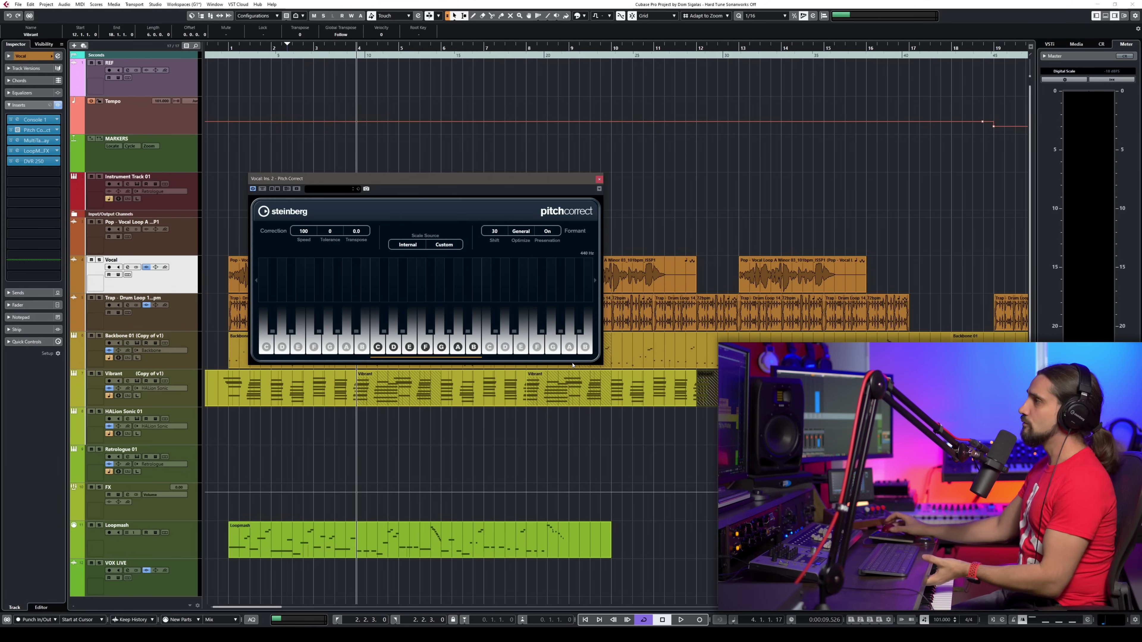
Close the Pitch Correct plug-in window
{"action": "left_click", "coordinate": [598, 179]}
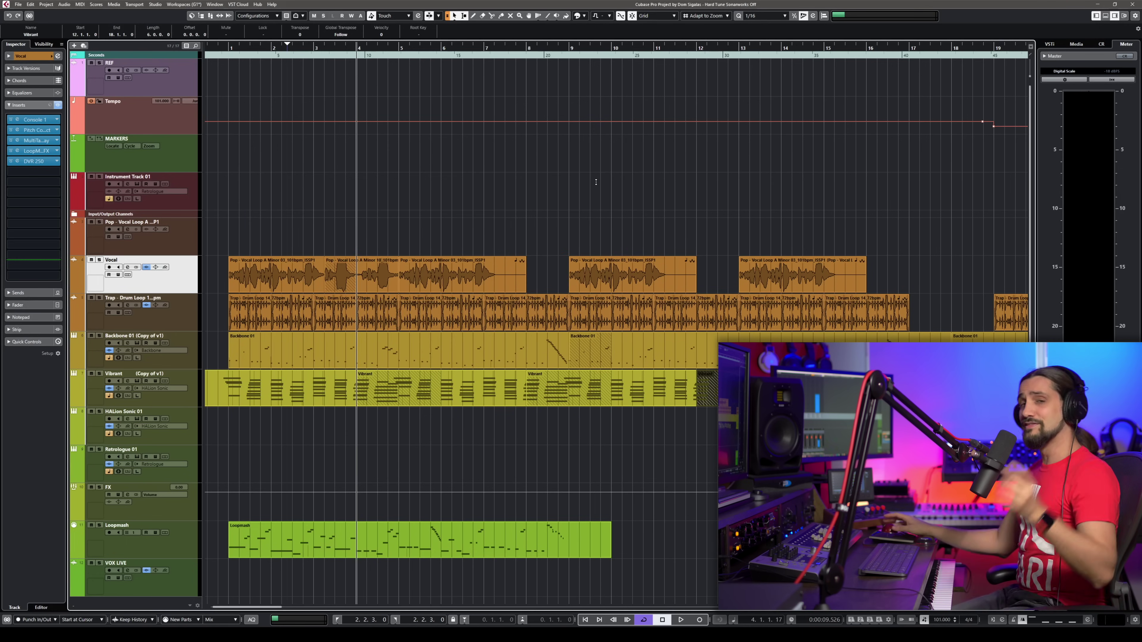
Bypass the Pitch Correct insert on the Vocal track and open the first vocal clip for VariAudio editing
{"action": "left_click", "coordinate": [224, 55]}
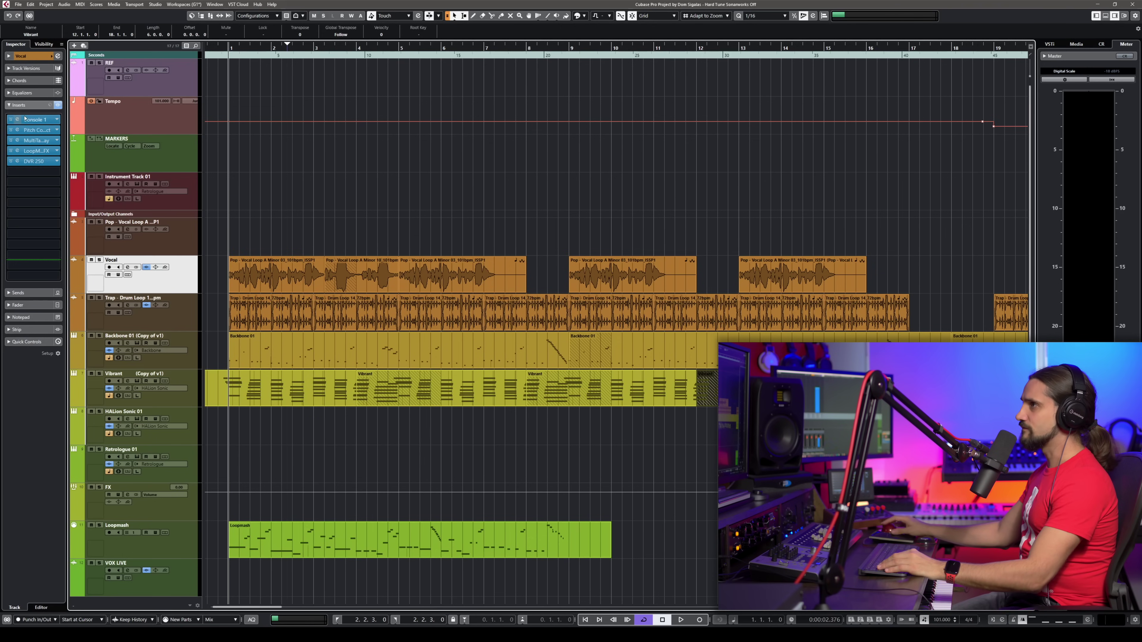
{"action": "left_click", "coordinate": [11, 130]}
{"action": "double_click", "coordinate": [252, 274]}
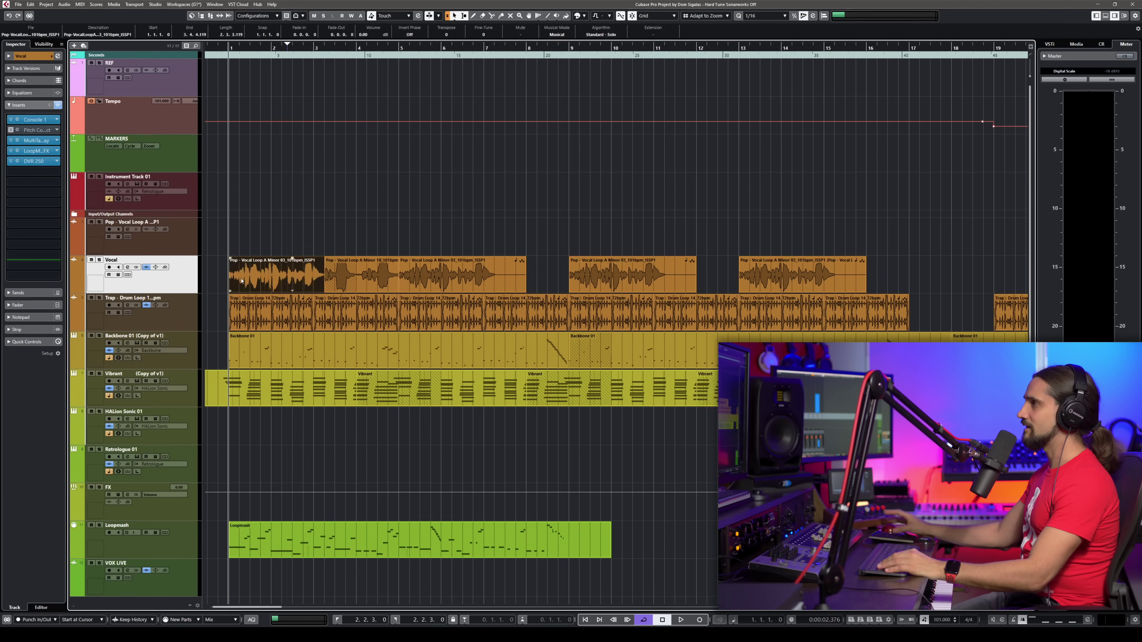
{"action": "left_click", "coordinate": [18, 82]}
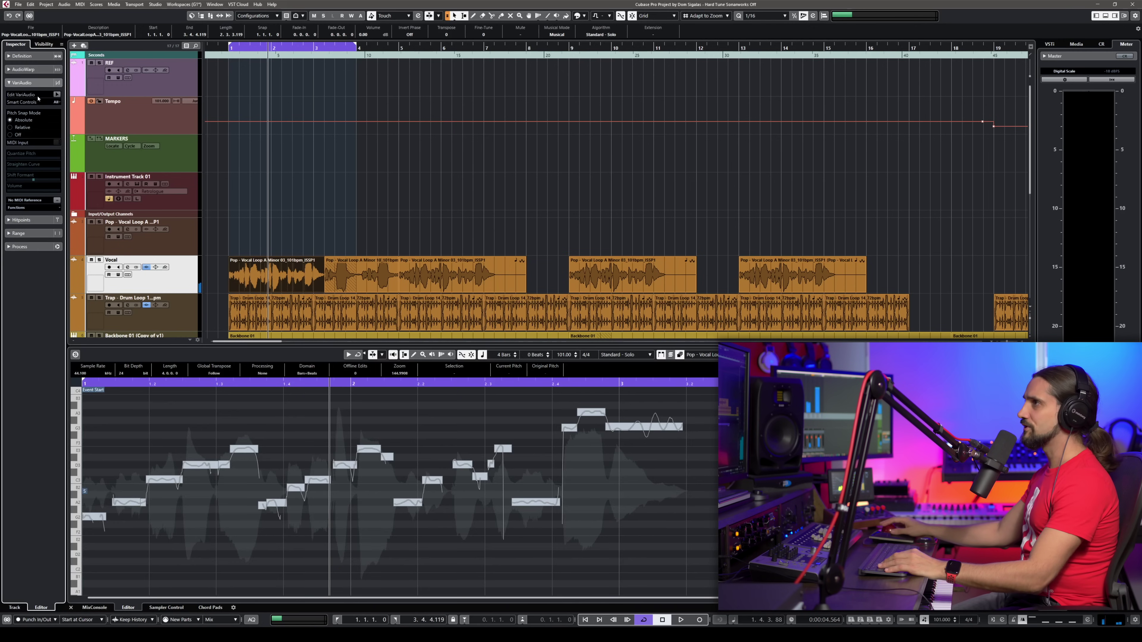
{"action": "left_click", "coordinate": [56, 95]}
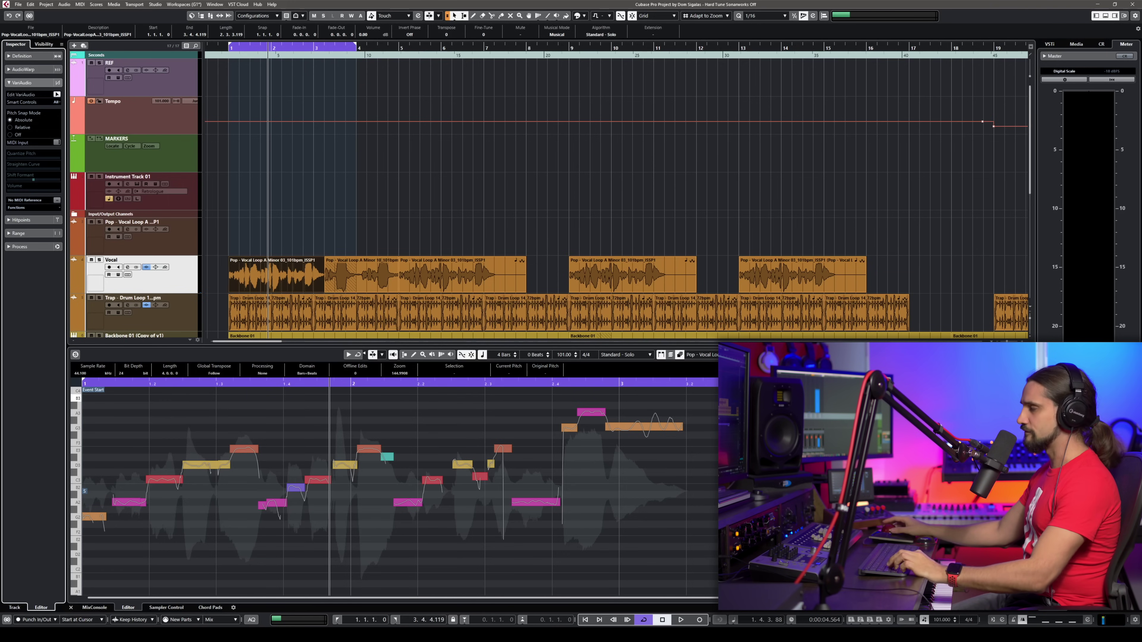
Set Quantize Pitch and Straighten Curve to 100% for all vocal segments and audition the result
{"action": "key", "text": "ctrl+a"}
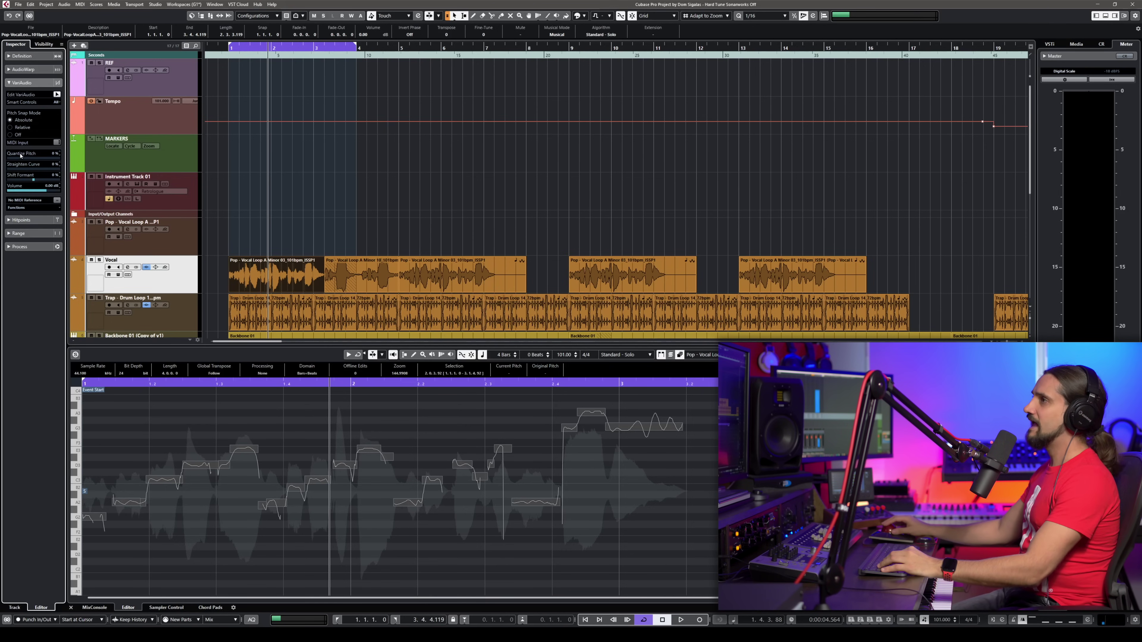
{"action": "left_click_drag", "start_coordinate": [11, 158], "coordinate": [157, 163]}
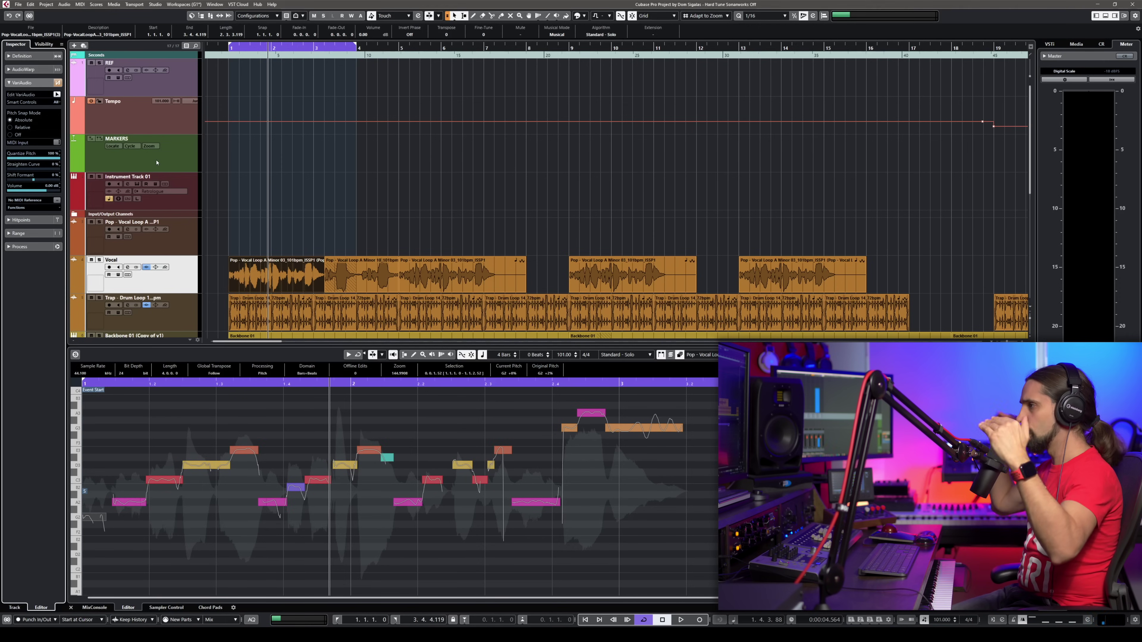
{"action": "key", "text": "ctrl+a"}
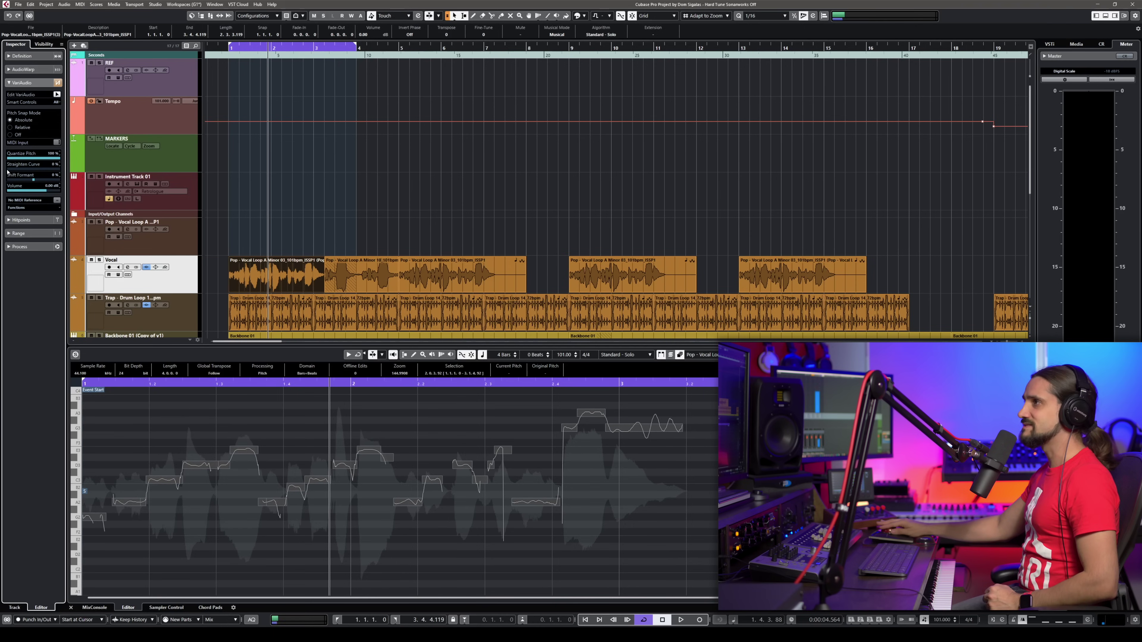
{"action": "mouse_move", "coordinate": [8, 170]}
{"action": "left_mouse_down"}
{"action": "mouse_move", "coordinate": [83, 178]}
{"action": "mouse_move", "coordinate": [2, 175]}
{"action": "left_mouse_up"}
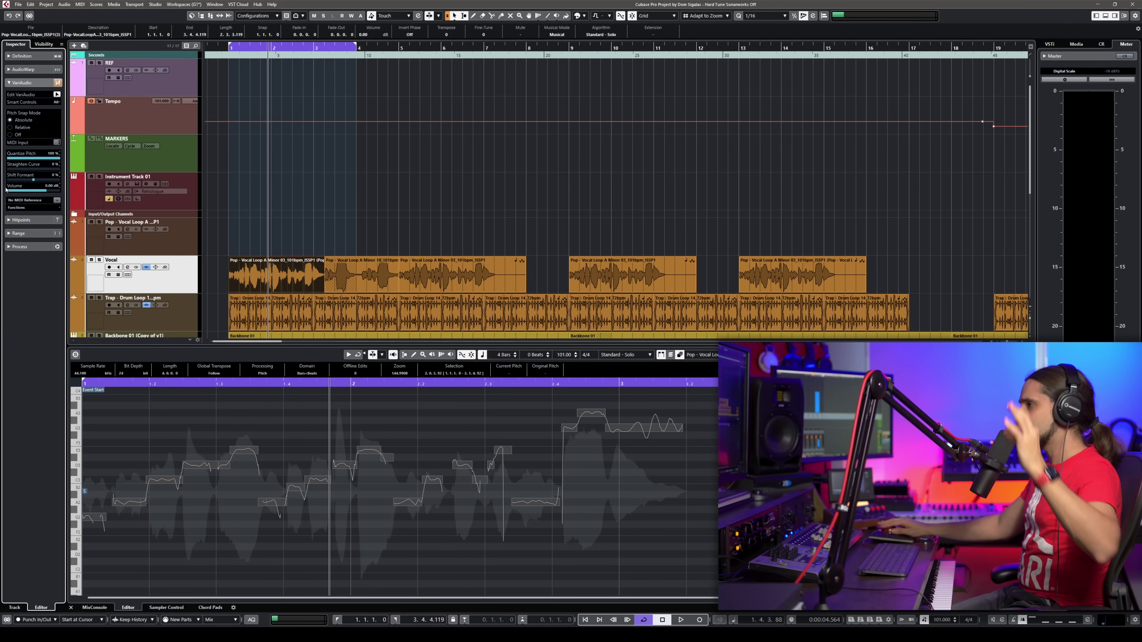
{"action": "left_click_drag", "start_coordinate": [13, 171], "coordinate": [65, 178]}
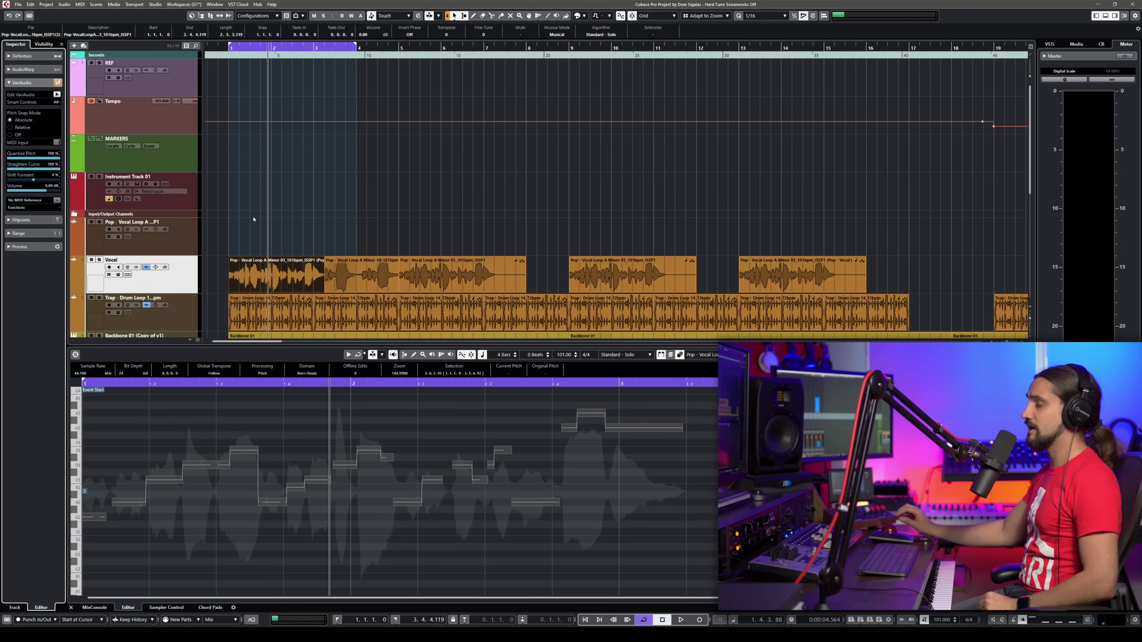
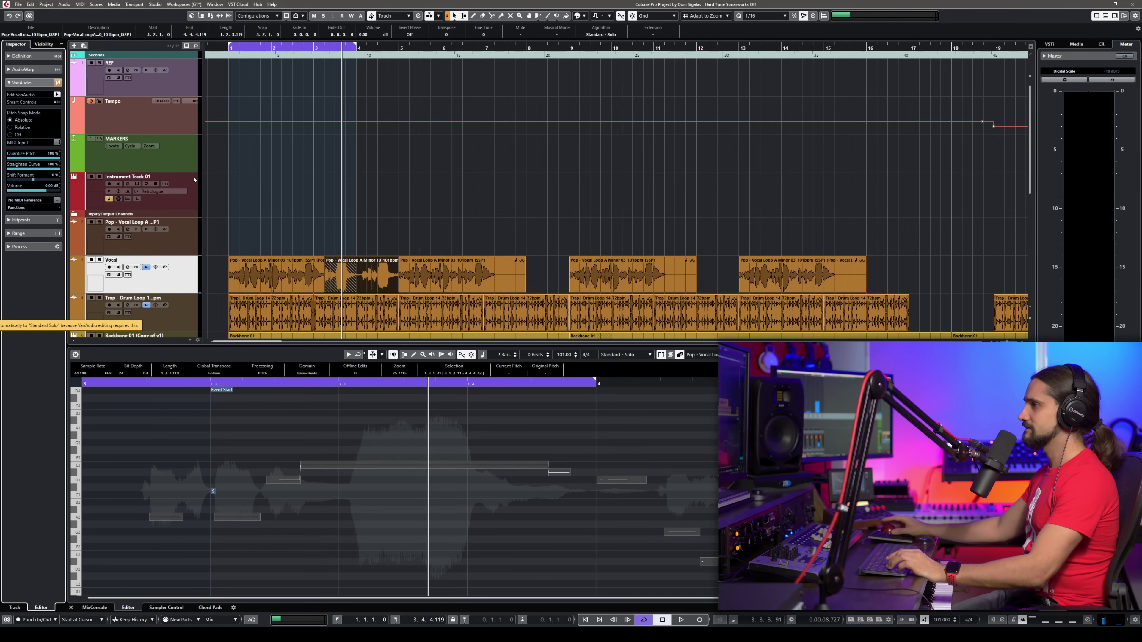
{"action": "key", "text": "space"}
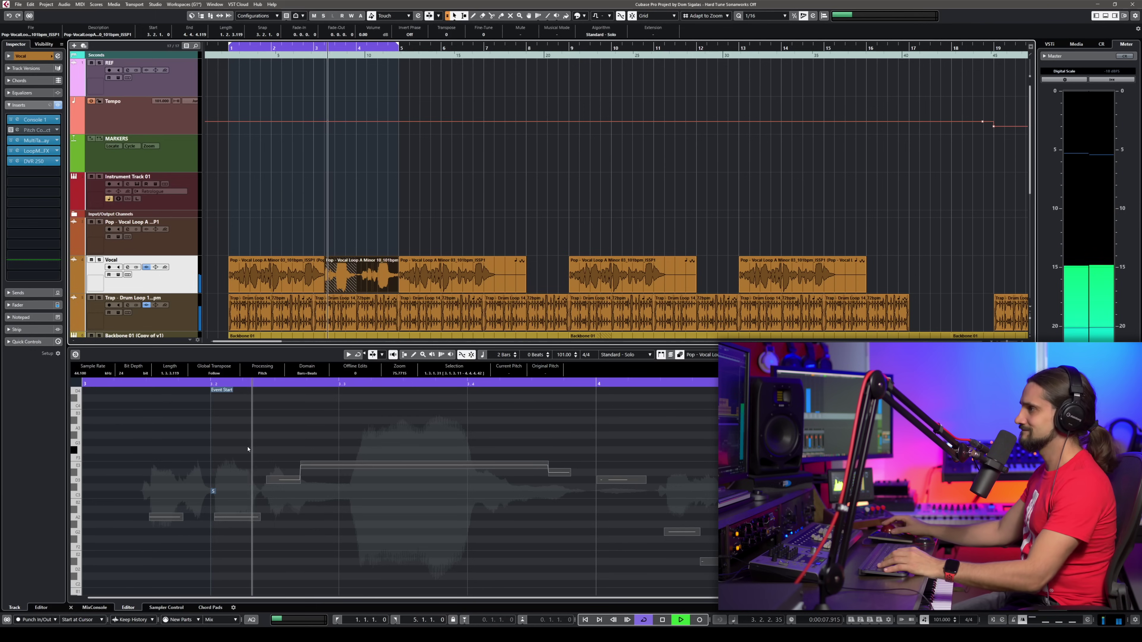
{"action": "key", "text": "space"}
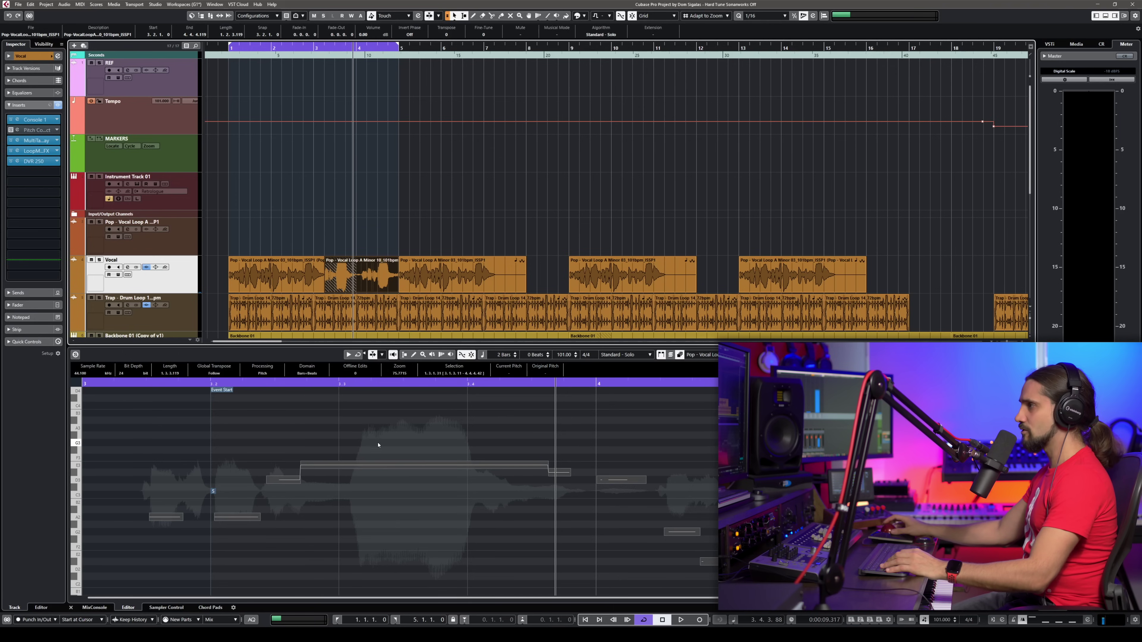
Split the long sustained note in the second vocal clip at two points to make three segments
{"action": "left_click", "coordinate": [398, 466]}
{"action": "key", "text": "q"}
{"action": "key", "text": "shift+h"}
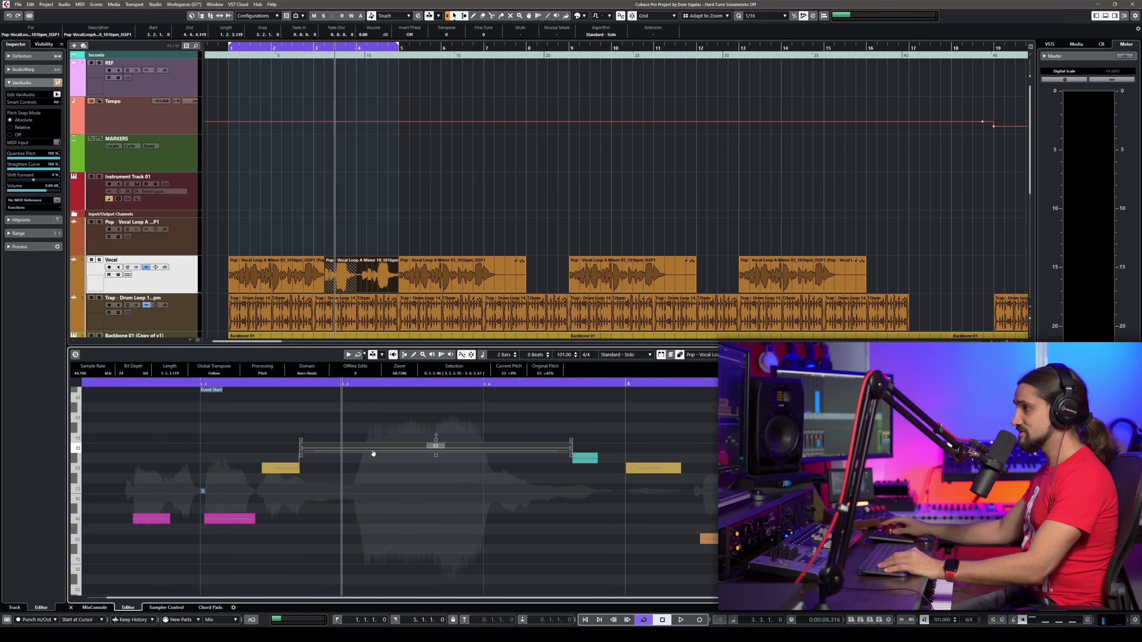
{"action": "left_click", "coordinate": [374, 451], "text": "alt"}
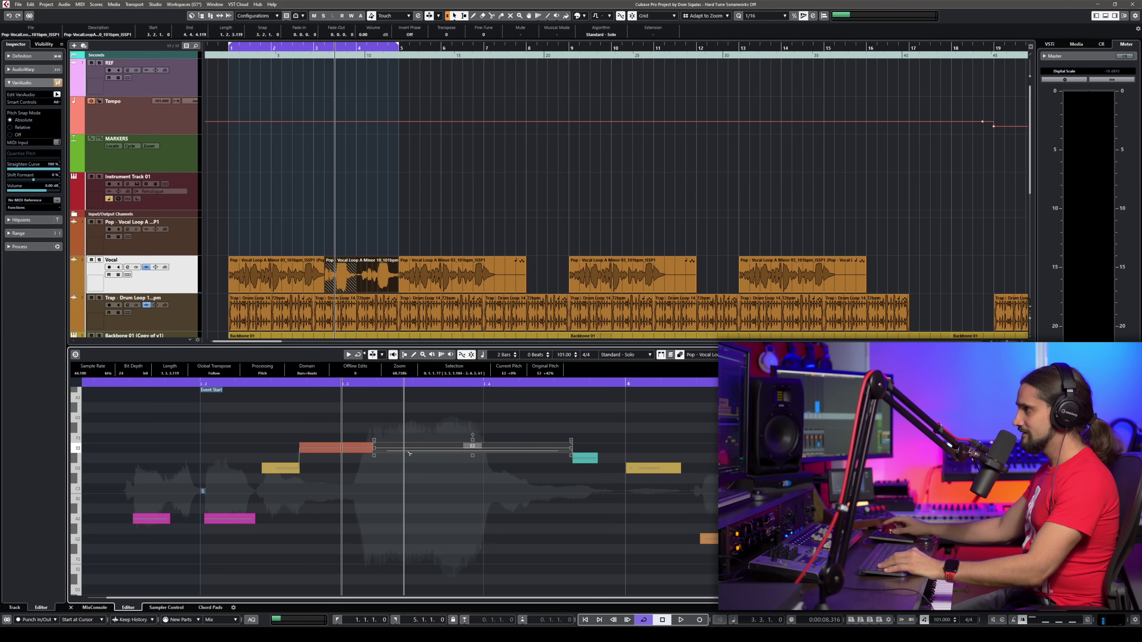
{"action": "left_click", "coordinate": [435, 452], "text": "alt"}
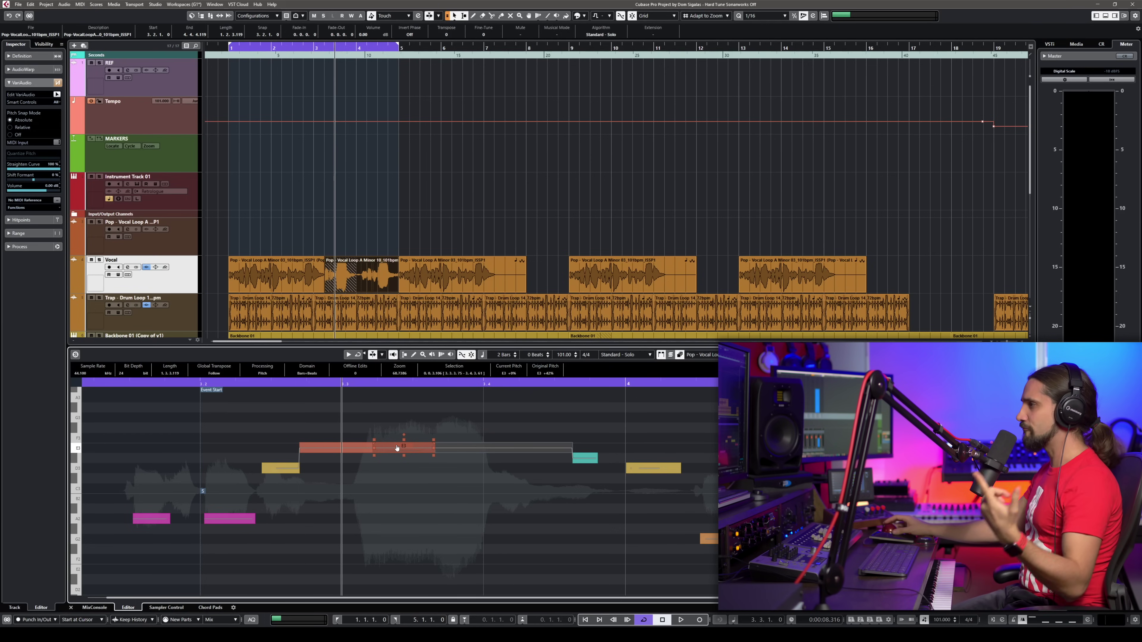
Raise the middle segment of the split note by one semitone and audition it
{"action": "left_click_drag", "start_coordinate": [396, 447], "coordinate": [397, 437]}
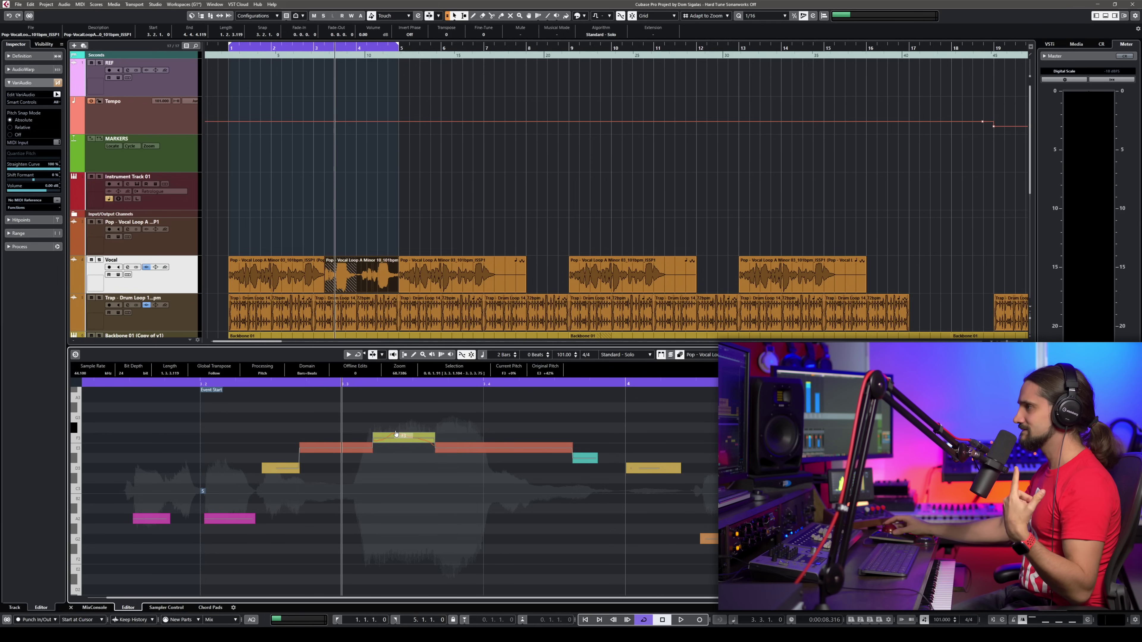
{"action": "left_click", "coordinate": [271, 382]}
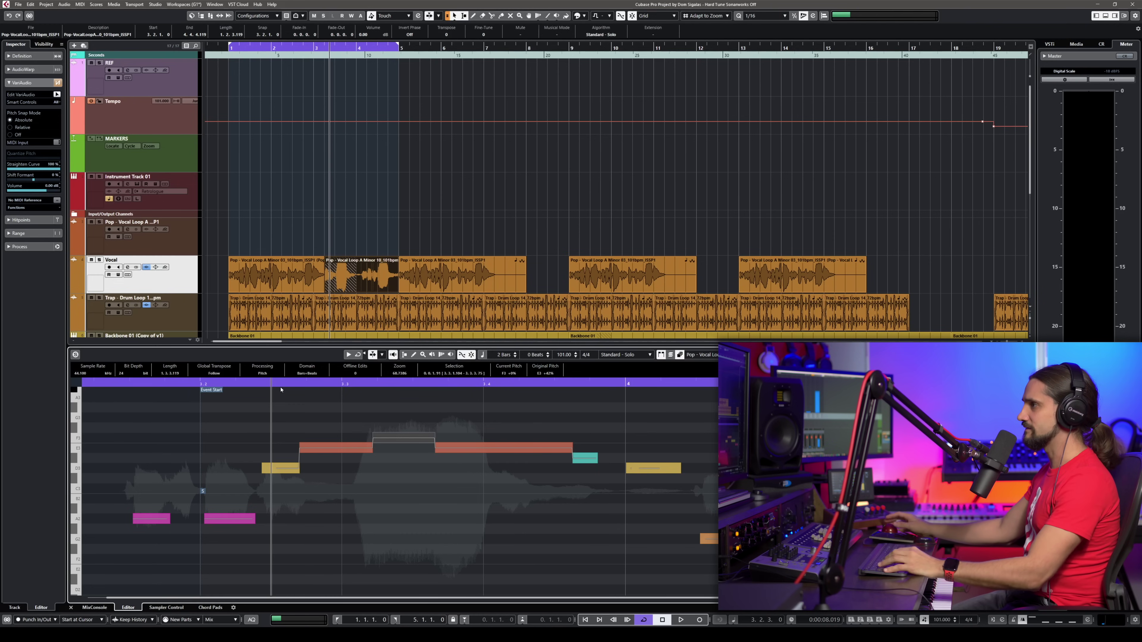
{"action": "key", "text": "space"}
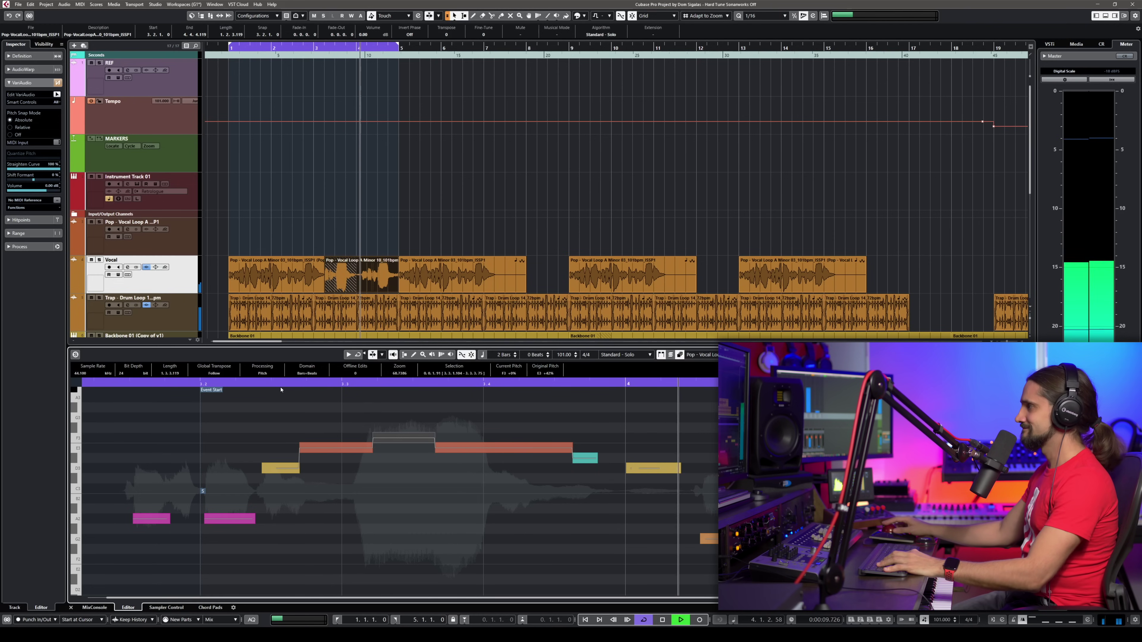
{"action": "key", "text": "space"}
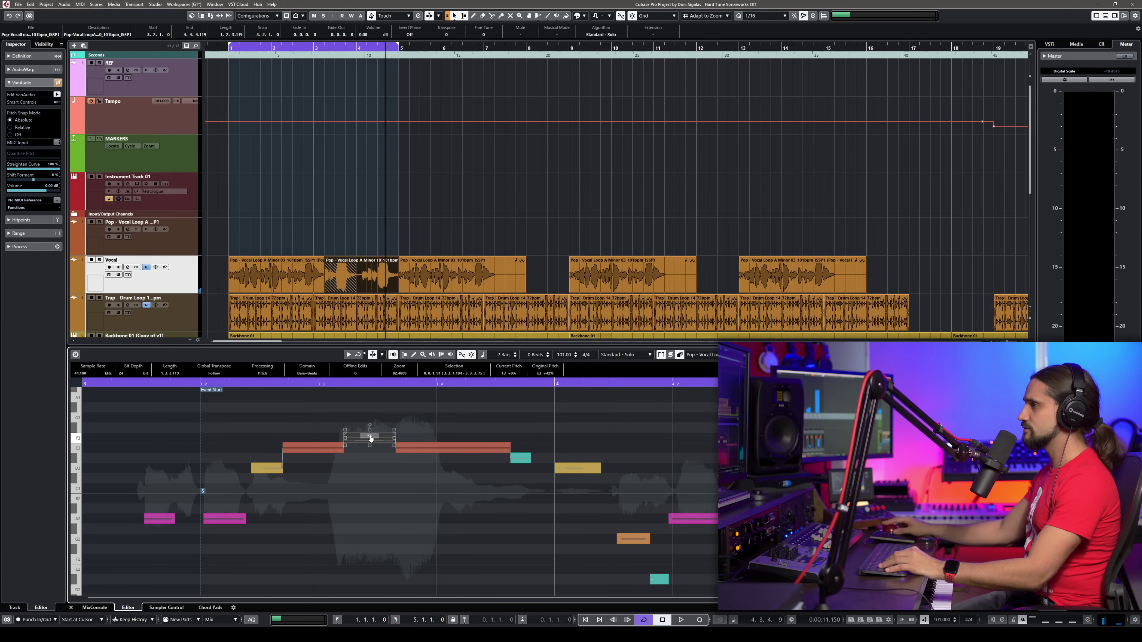
Raise the middle segment another four semitones in two equal moves, playing the vocal from just before the second clip
{"action": "left_click_drag", "start_coordinate": [377, 439], "coordinate": [378, 419]}
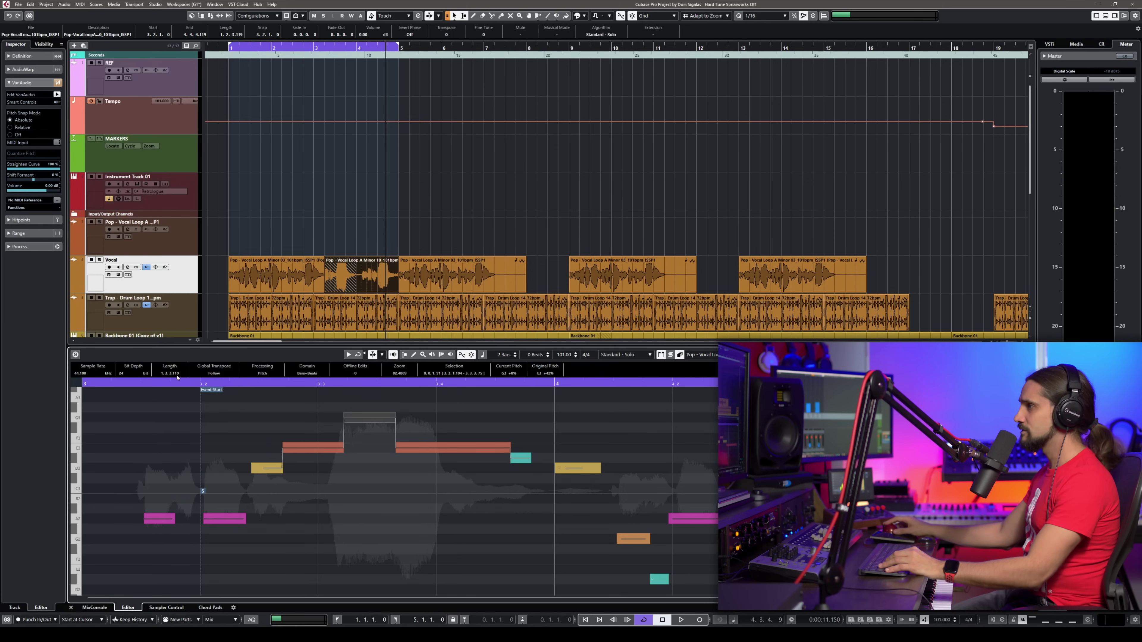
{"action": "left_click", "coordinate": [184, 382]}
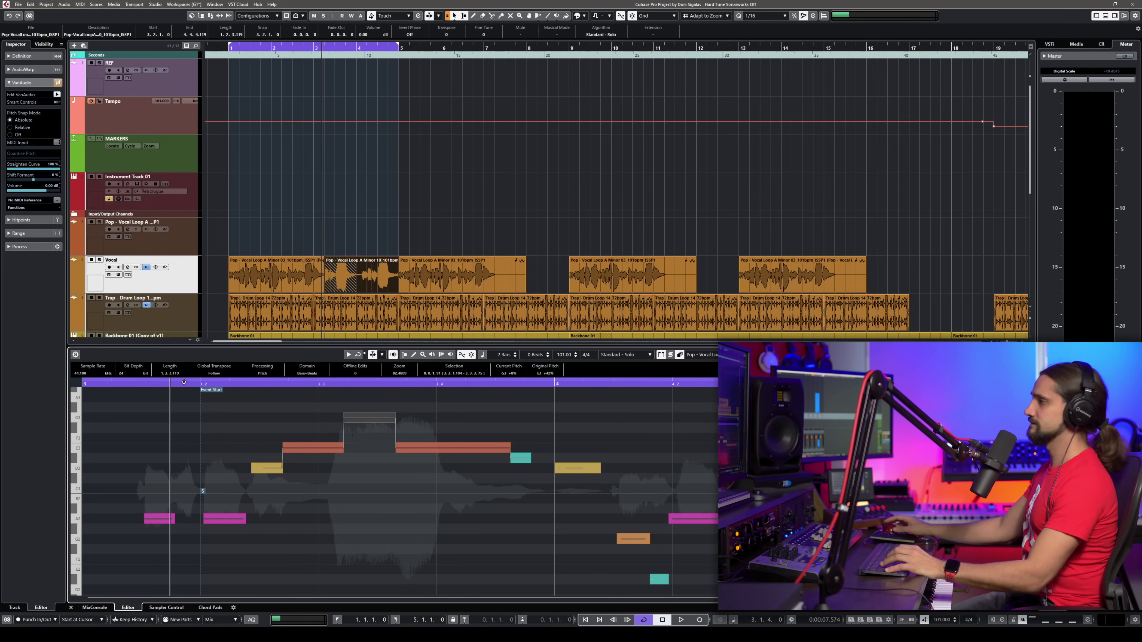
{"action": "key", "text": "space"}
{"action": "left_click_drag", "start_coordinate": [386, 417], "coordinate": [387, 397]}
{"action": "key", "text": "space"}
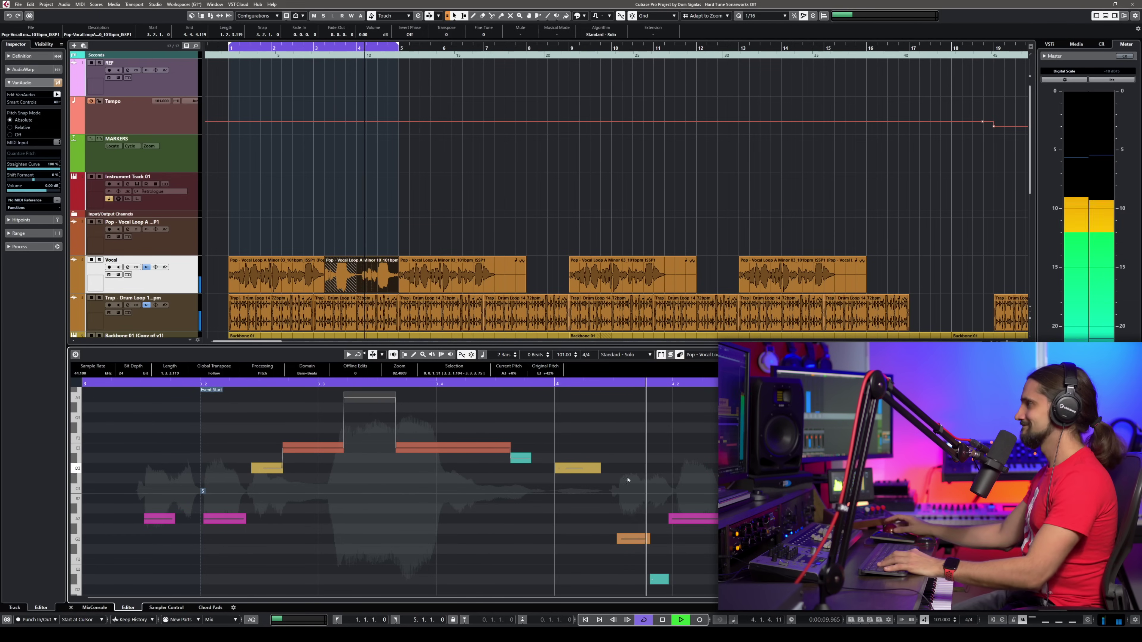
{"action": "key", "text": "space"}
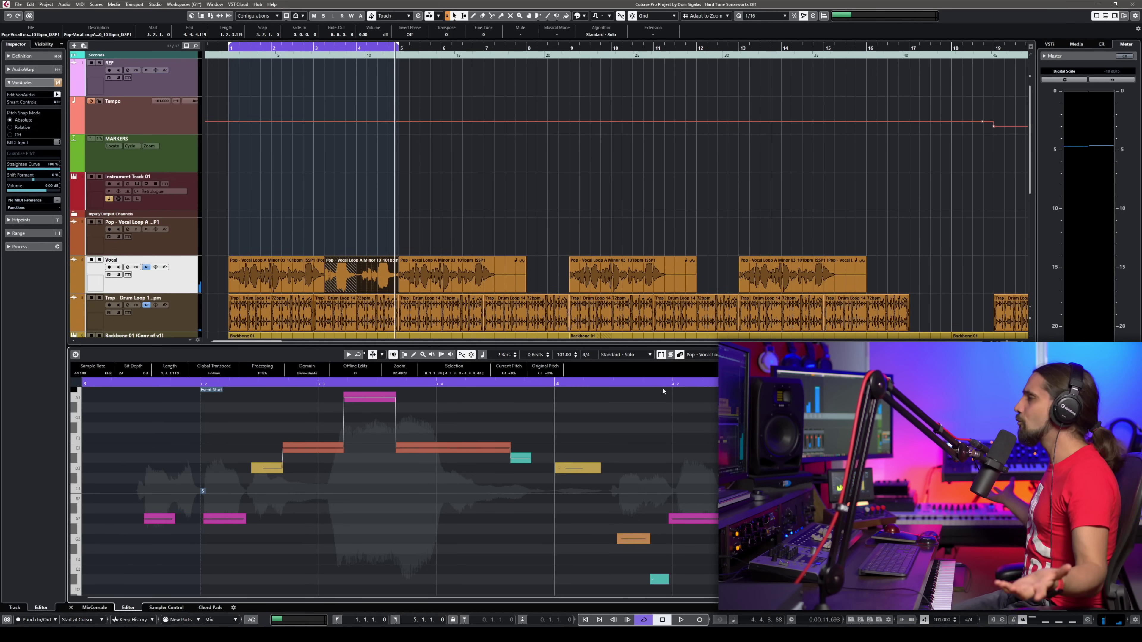
Shift the formants up on the split note's outer segments and down on its raised middle segment, and audition the phrase
{"action": "left_click", "coordinate": [265, 504]}
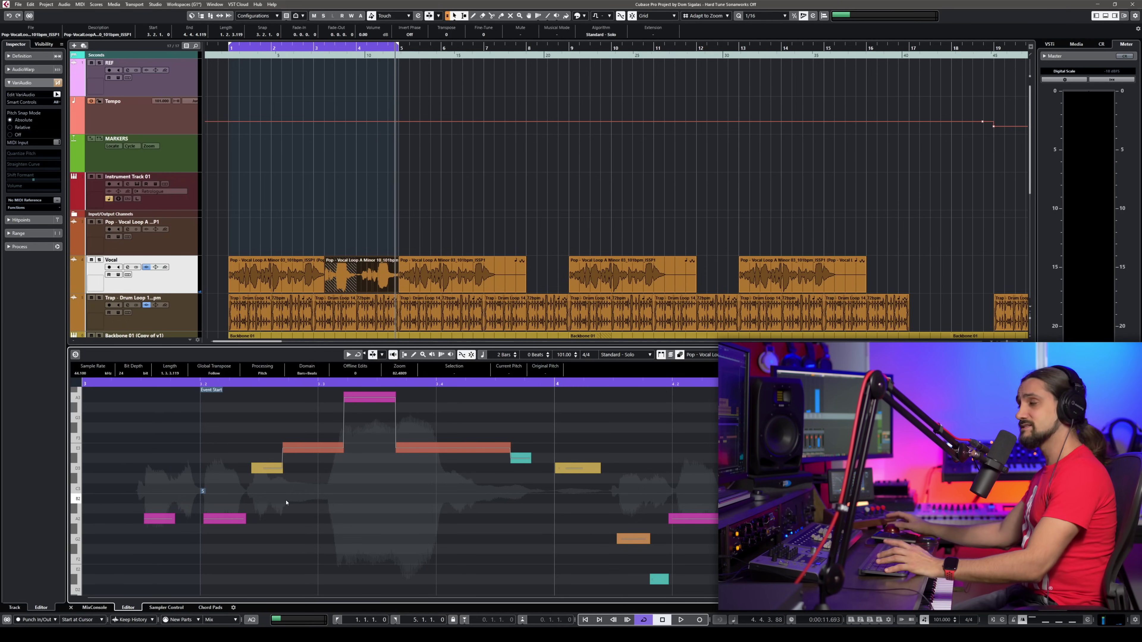
{"action": "left_click_drag", "start_coordinate": [248, 502], "coordinate": [601, 389]}
{"action": "left_click", "coordinate": [331, 488]}
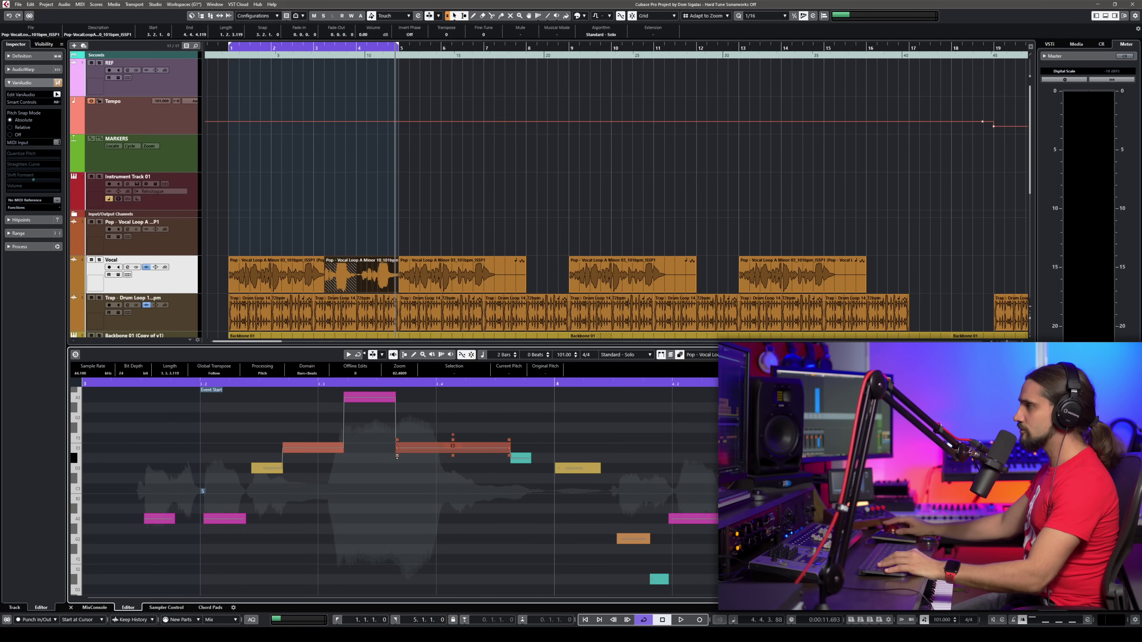
{"action": "left_click", "coordinate": [399, 447]}
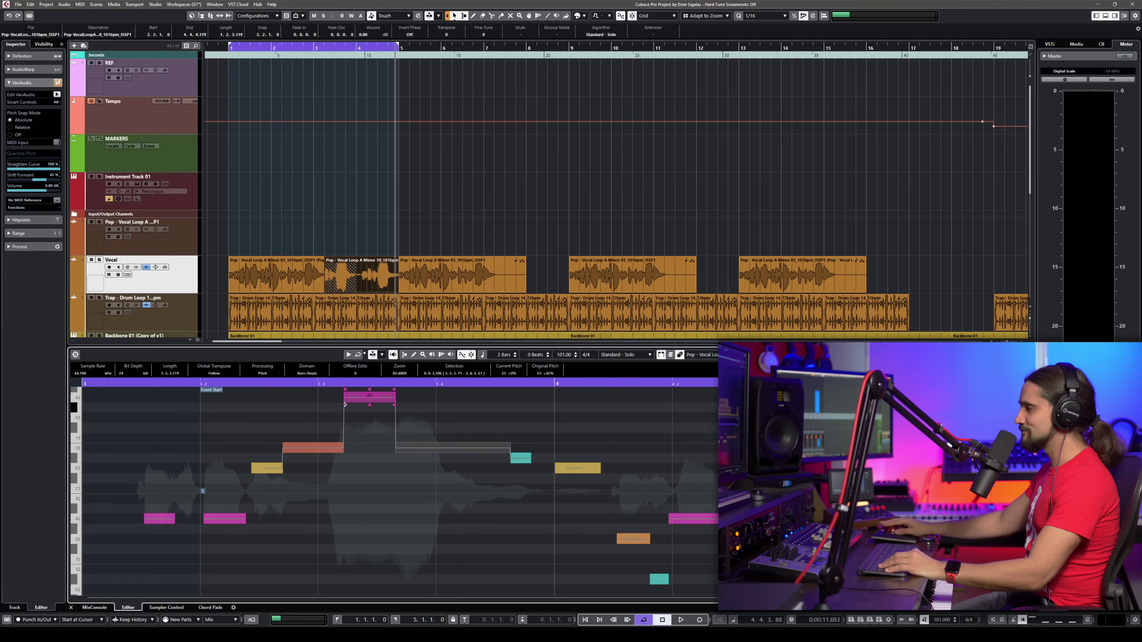
{"action": "left_click", "coordinate": [345, 405]}
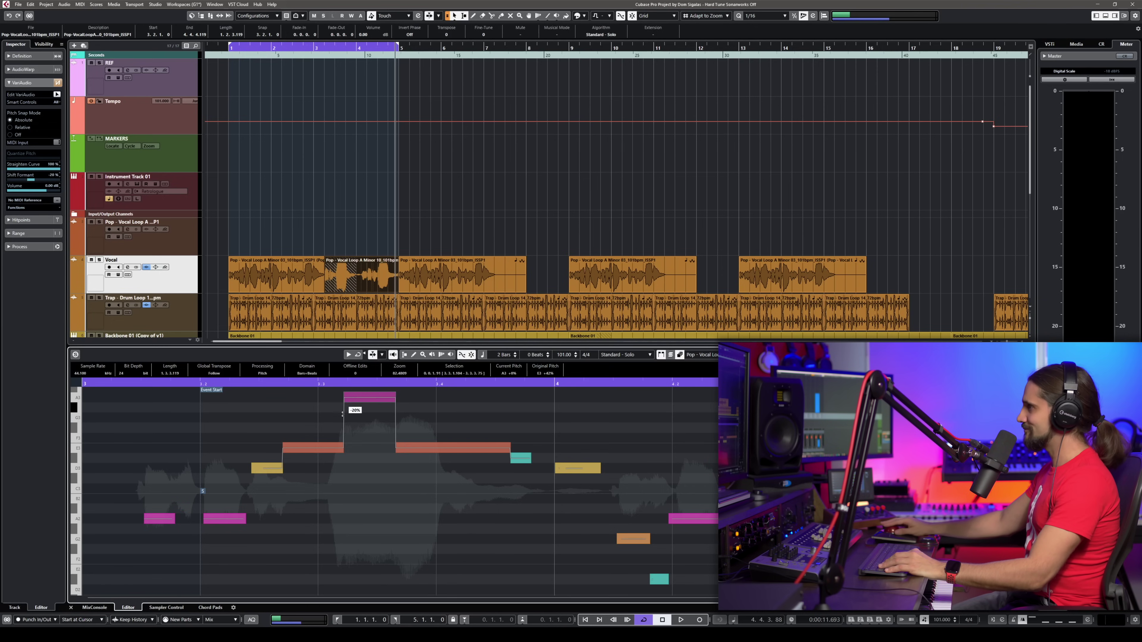
{"action": "left_click", "coordinate": [284, 455]}
{"action": "left_click", "coordinate": [151, 384]}
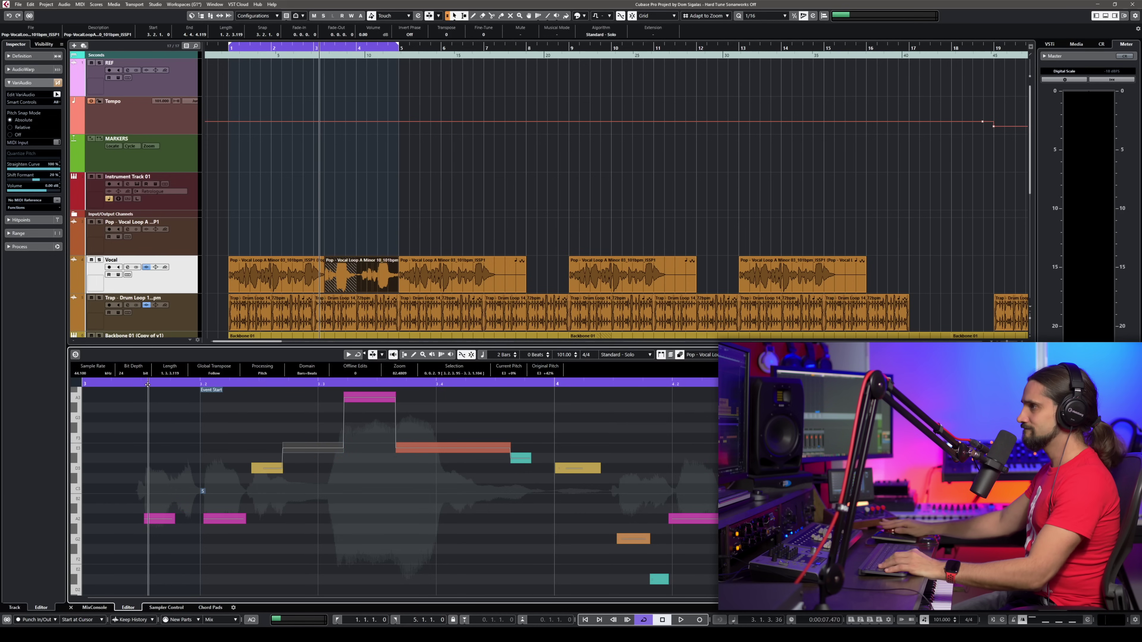
{"action": "key", "text": "space"}
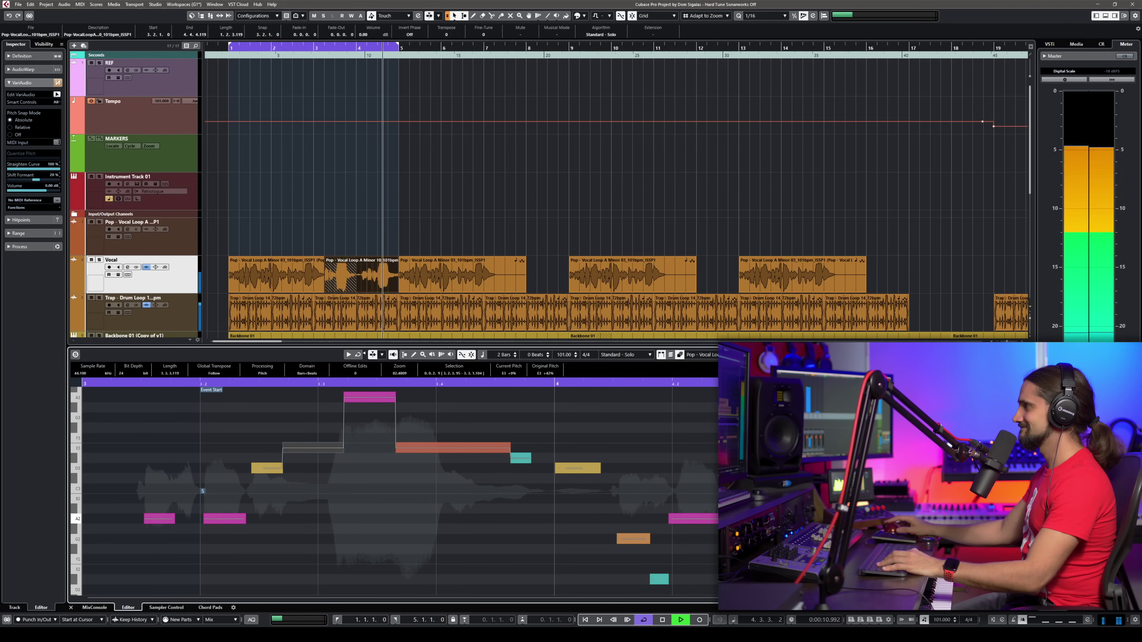
{"action": "key", "text": "space"}
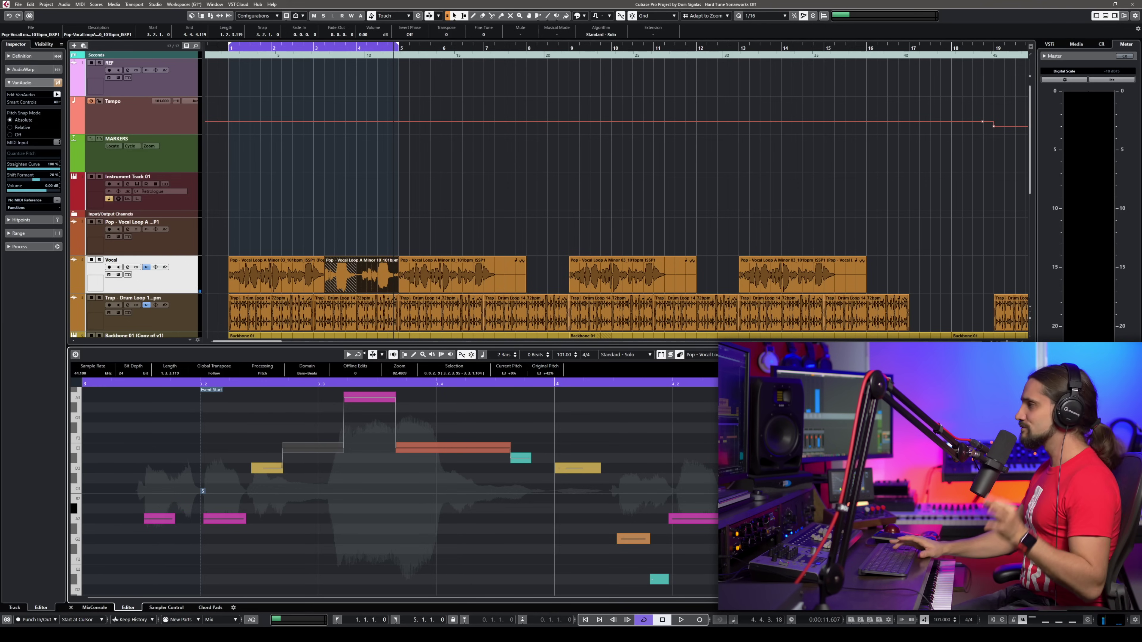
Close the sample editor and audition the second section of the project from bar 19
{"action": "key", "text": "ctrl+alt+e"}
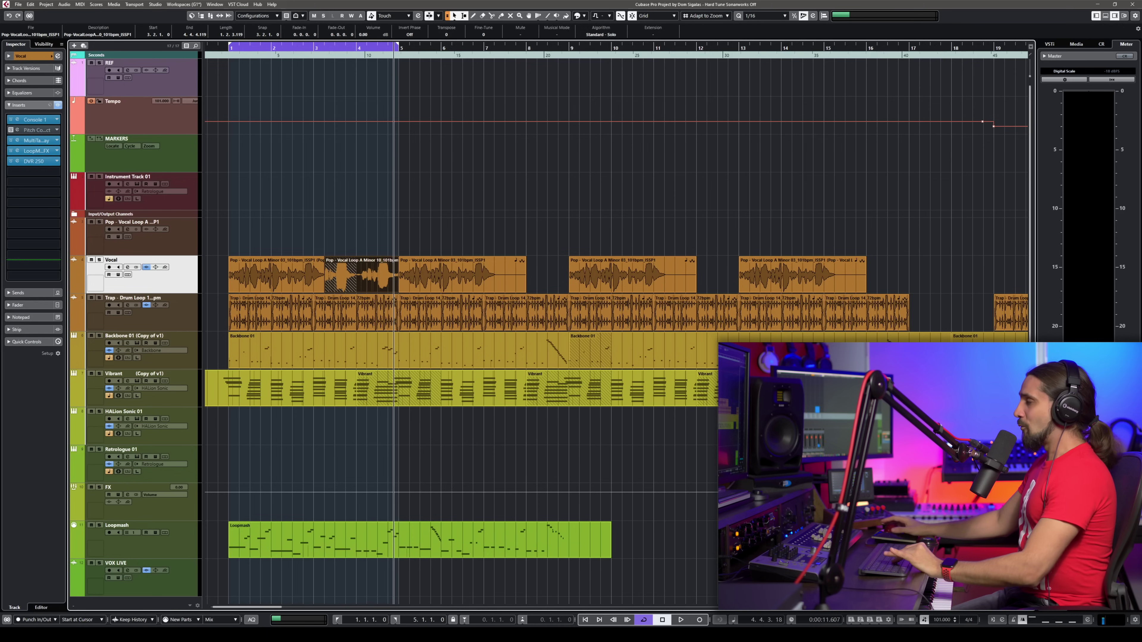
{"action": "key", "text": "g"}
{"action": "key", "text": "g"}
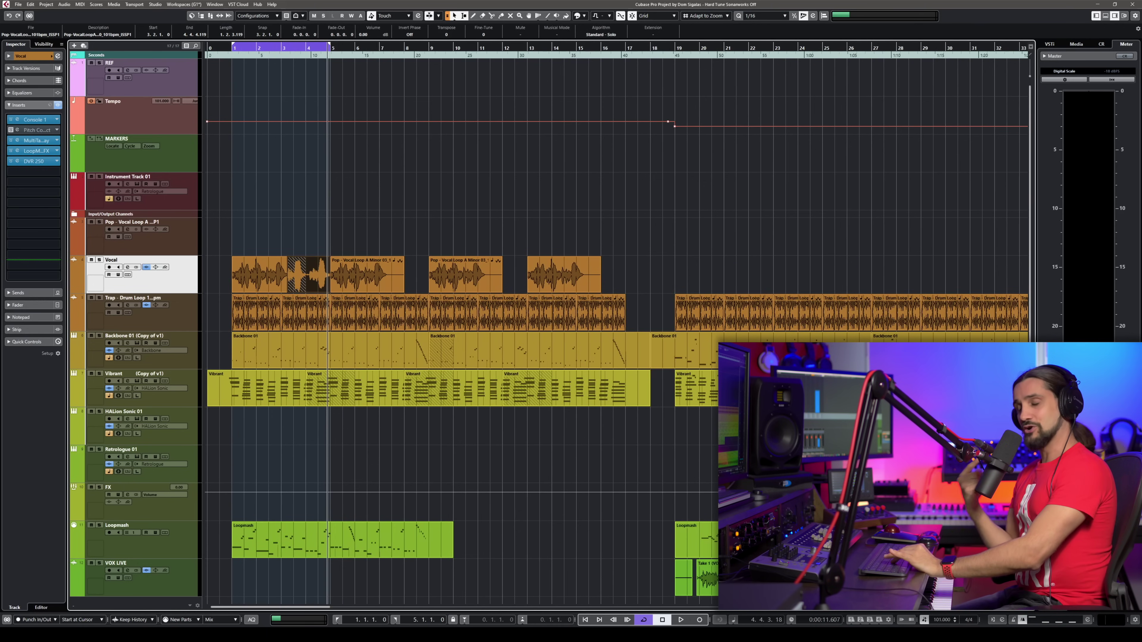
{"action": "key", "text": "g"}
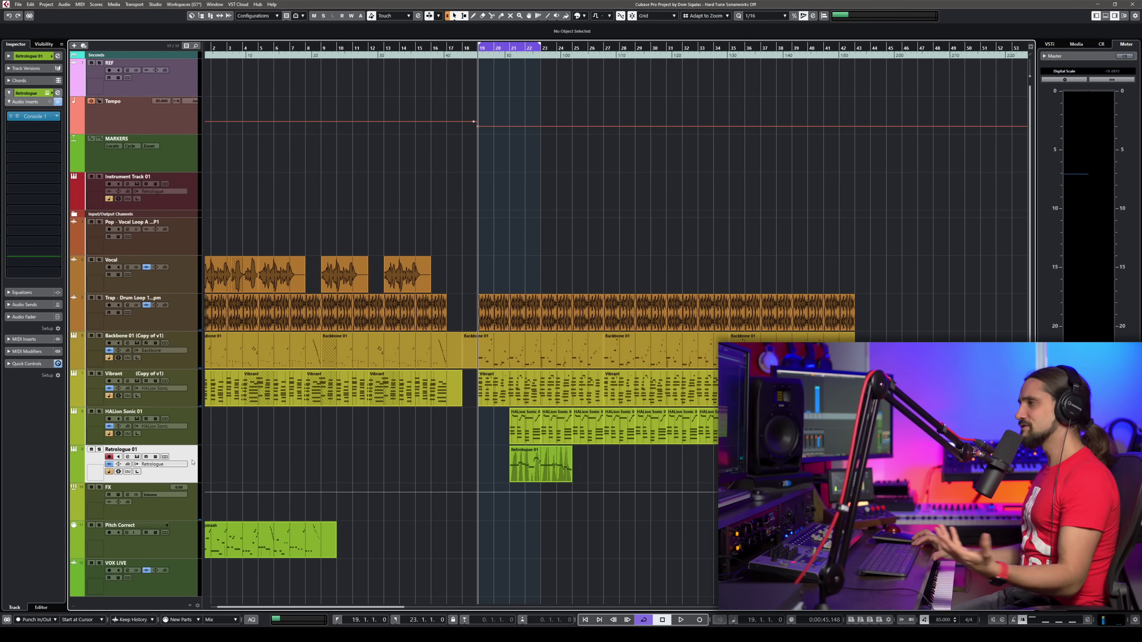
{"action": "key", "text": "space"}
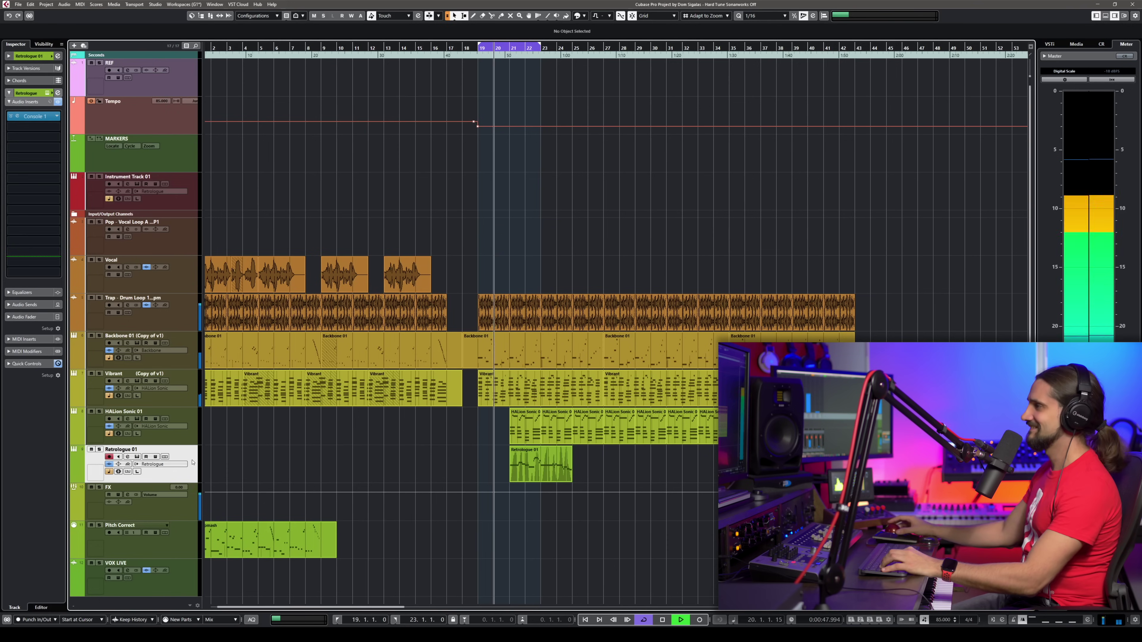
{"action": "key", "text": "space"}
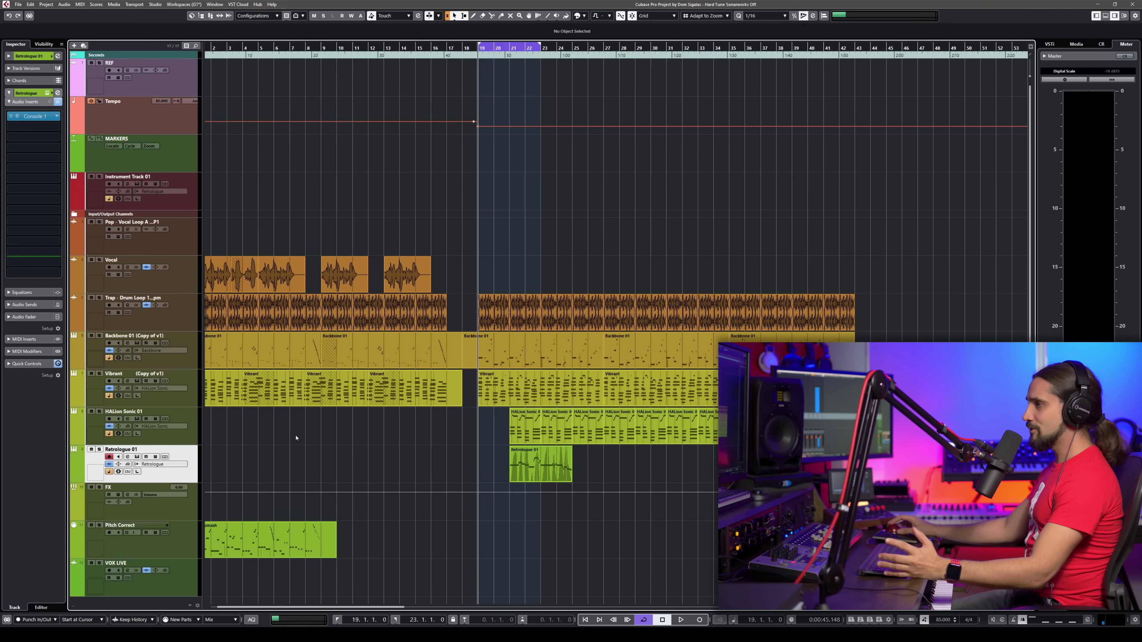
Move the VOX LIVE track directly below Retrologue 01 and set its Pitch Correct scale source to External - MIDI Note
{"action": "left_click", "coordinate": [135, 580]}
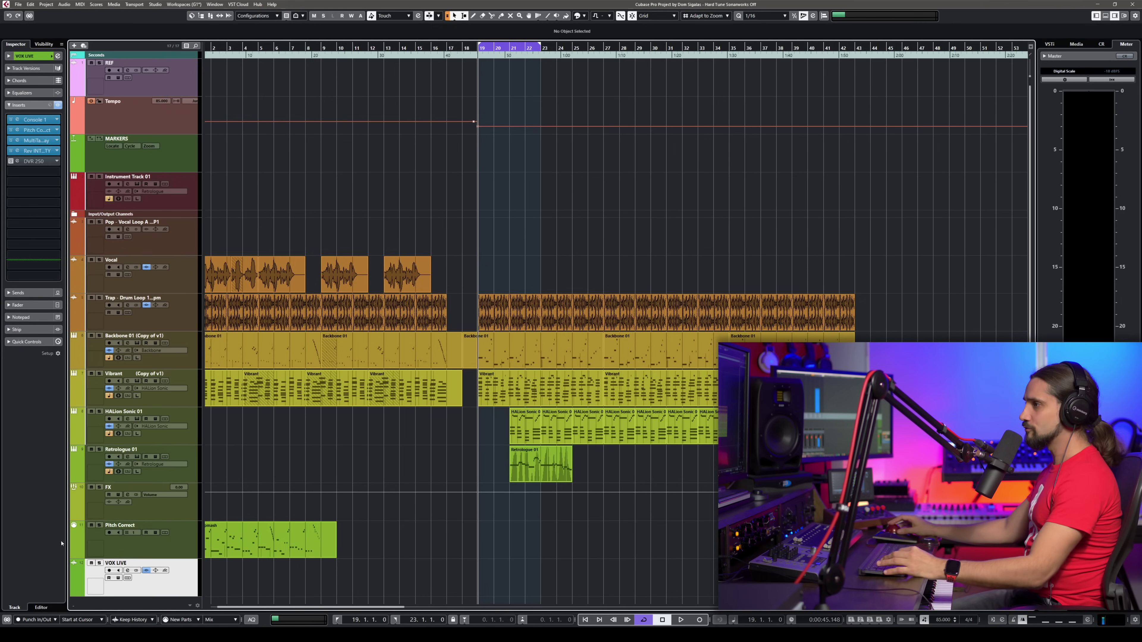
{"action": "left_click_drag", "start_coordinate": [135, 580], "coordinate": [135, 499]}
{"action": "left_click", "coordinate": [21, 132]}
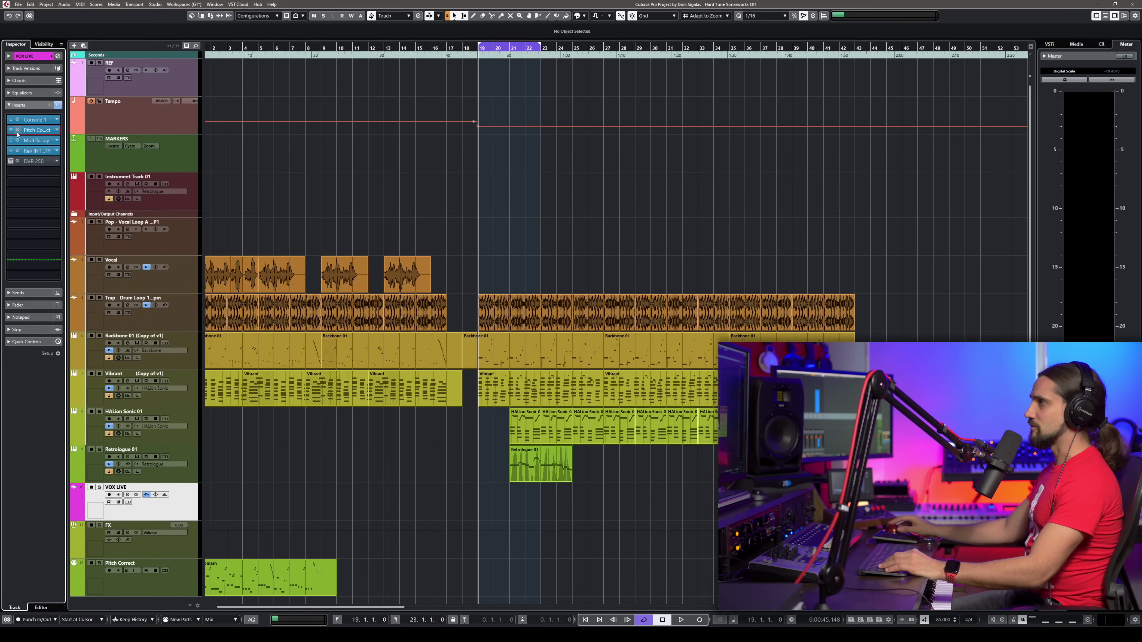
{"action": "left_click_drag", "start_coordinate": [659, 218], "coordinate": [579, 213]}
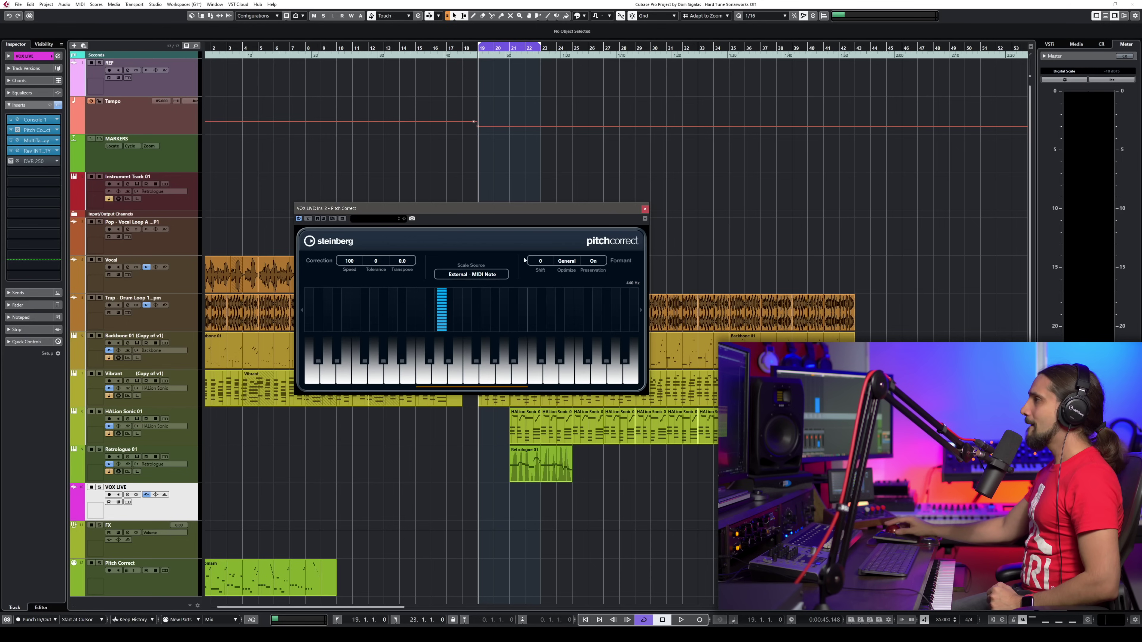
{"action": "left_click", "coordinate": [472, 275]}
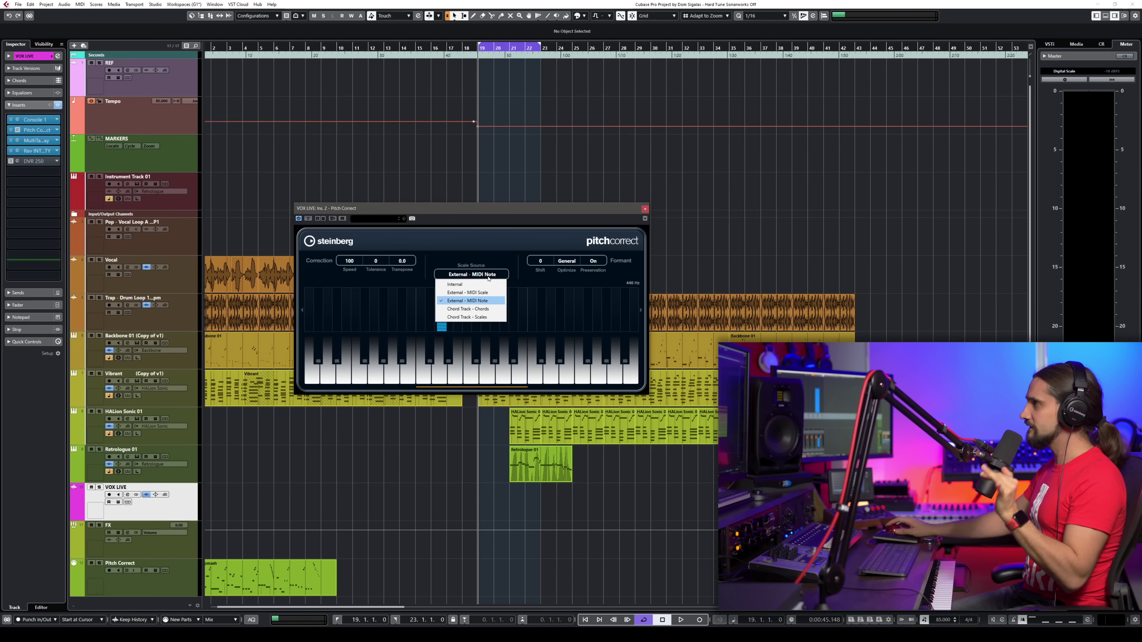
{"action": "left_click", "coordinate": [486, 300]}
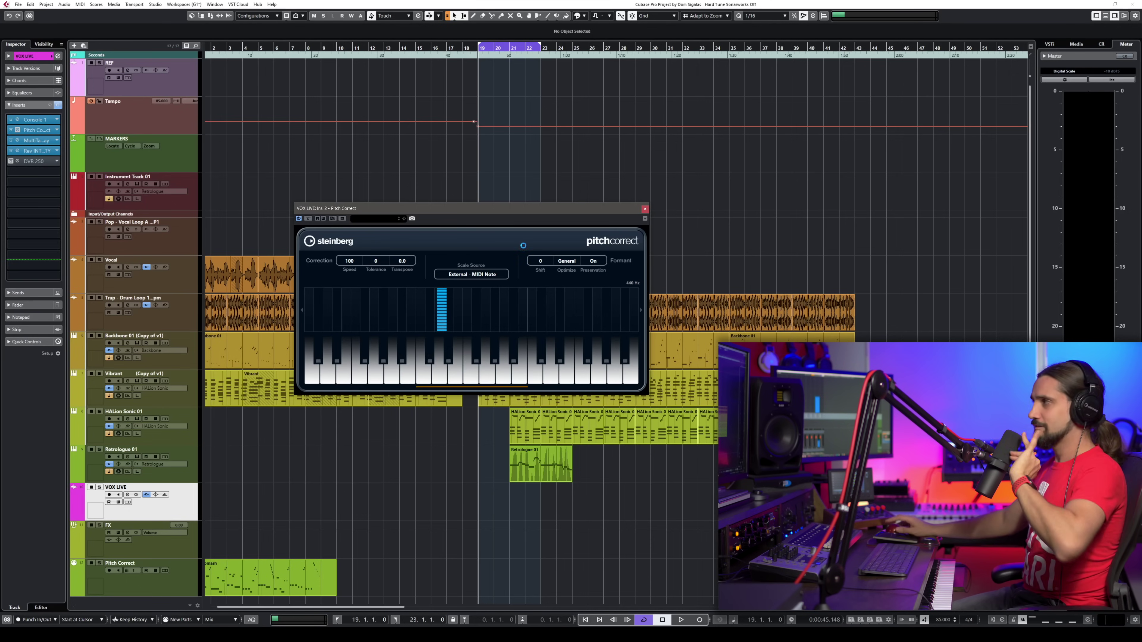
{"action": "left_click", "coordinate": [644, 209]}
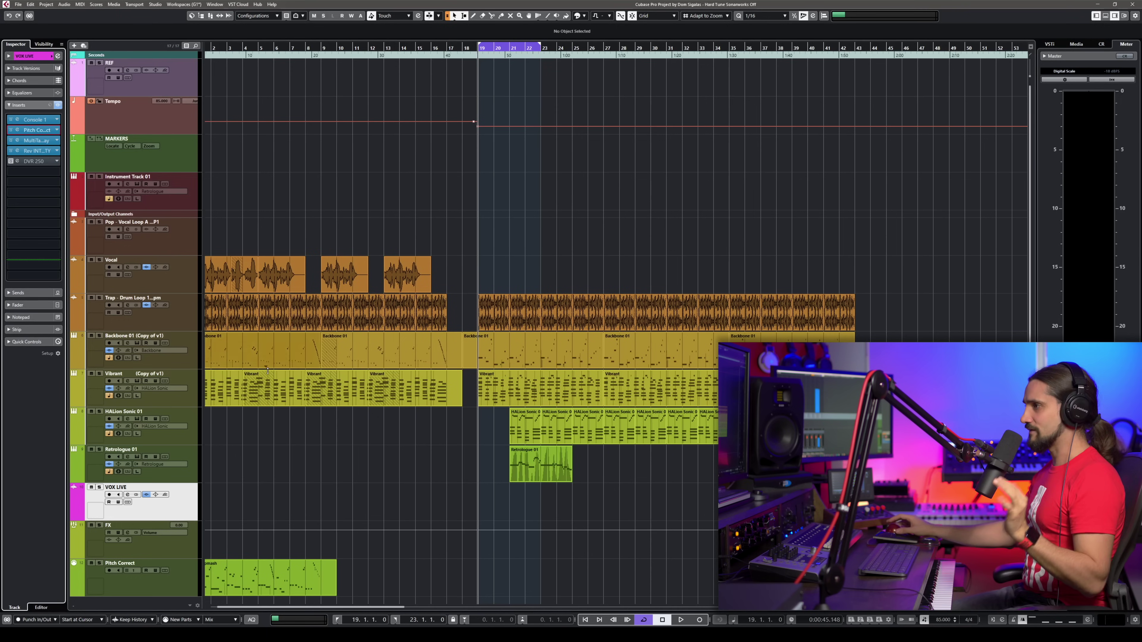
Add a MIDI track named Pitch Correct Control and route its output to the VOX LIVE track's Pitch Correct MIDI input
{"action": "left_click", "coordinate": [74, 45]}
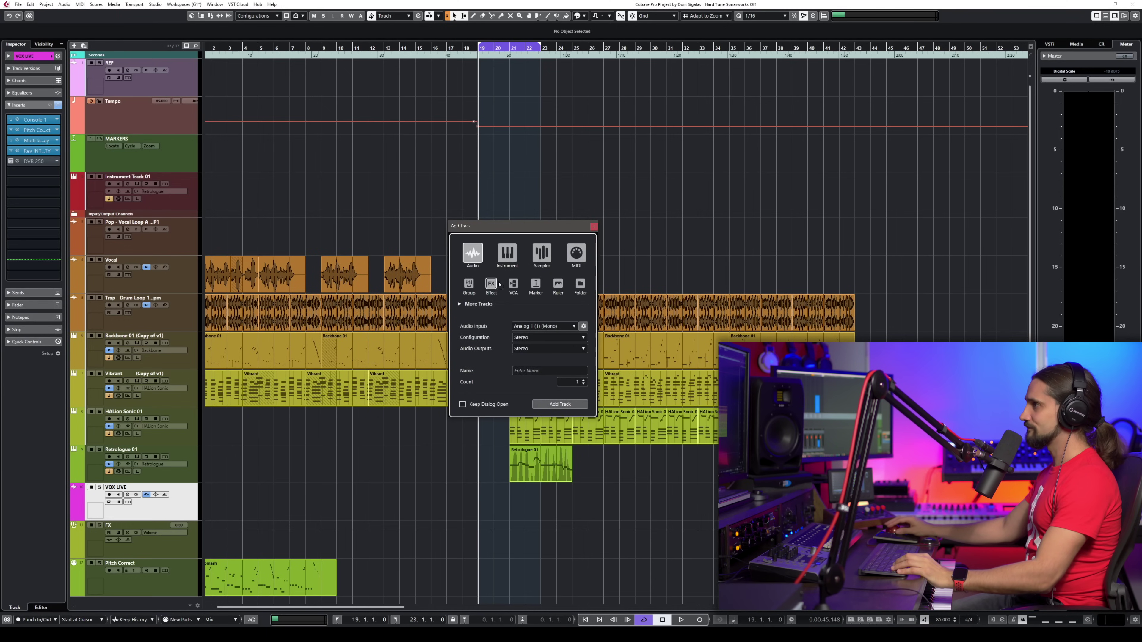
{"action": "left_click", "coordinate": [574, 259]}
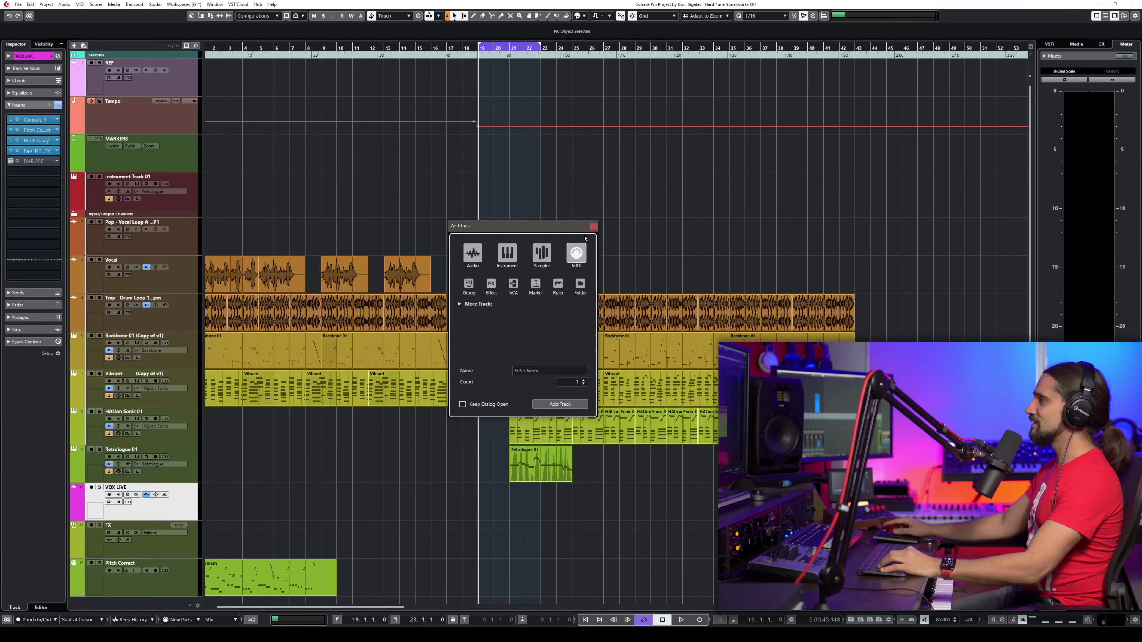
{"action": "left_click", "coordinate": [557, 405]}
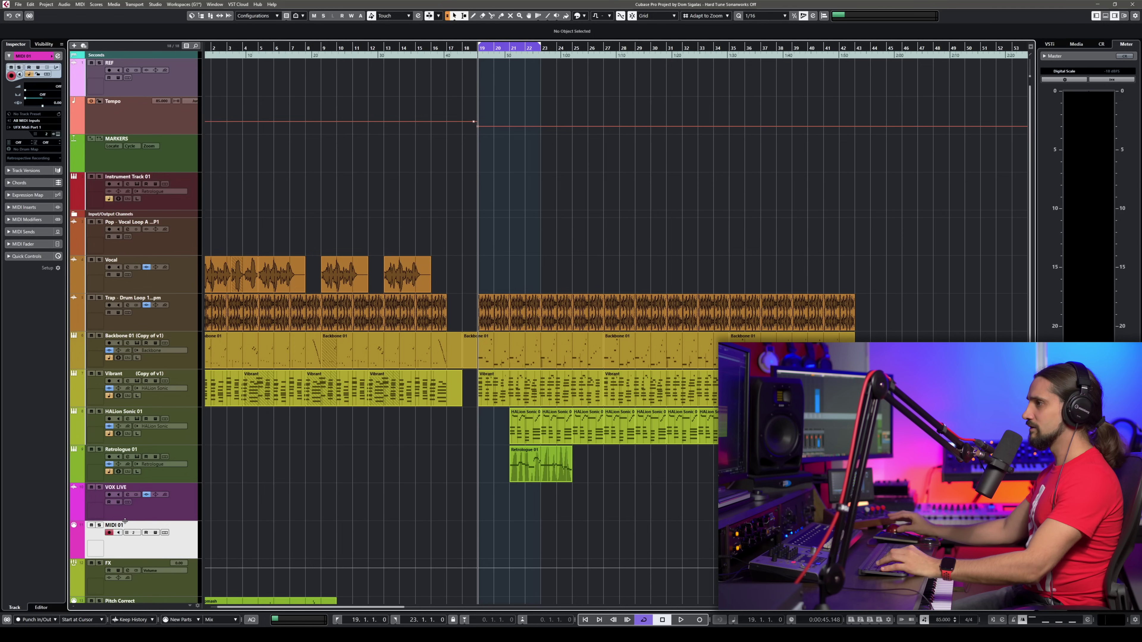
{"action": "double_click", "coordinate": [114, 525]}
{"action": "type", "text": "Pitch Correct Control"}
{"action": "key", "text": "Return"}
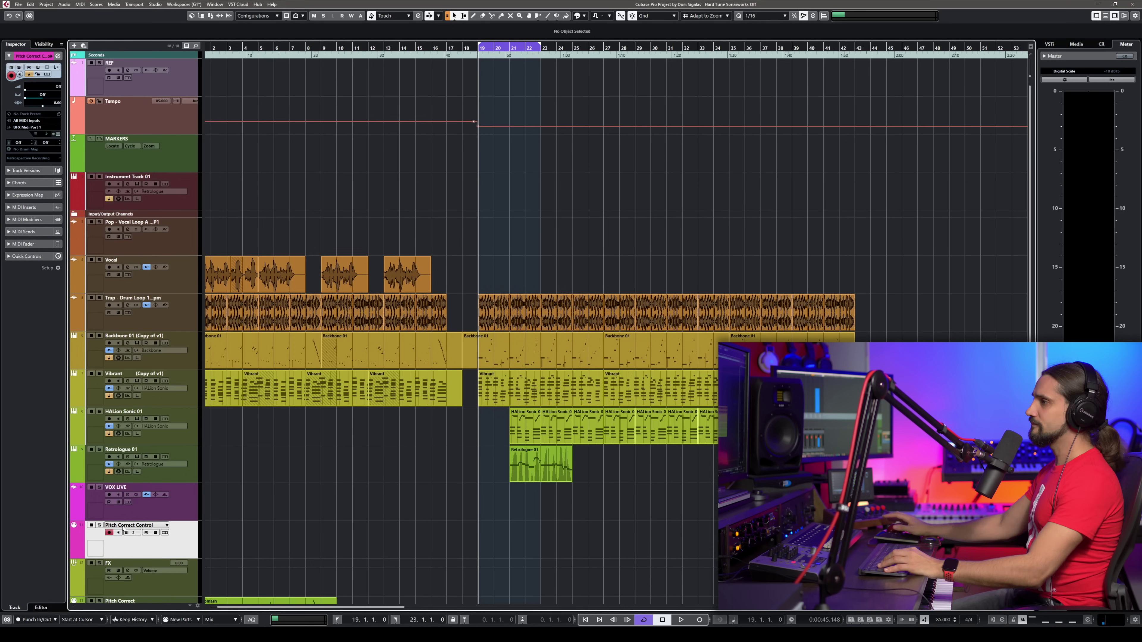
{"action": "left_click", "coordinate": [28, 128]}
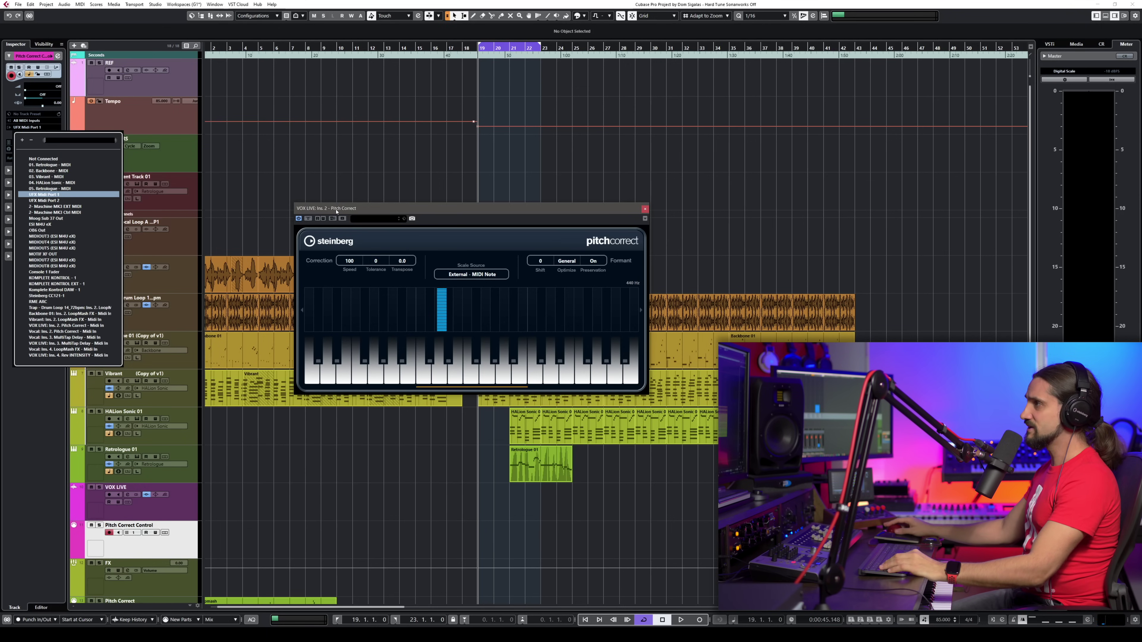
{"action": "left_click", "coordinate": [52, 326]}
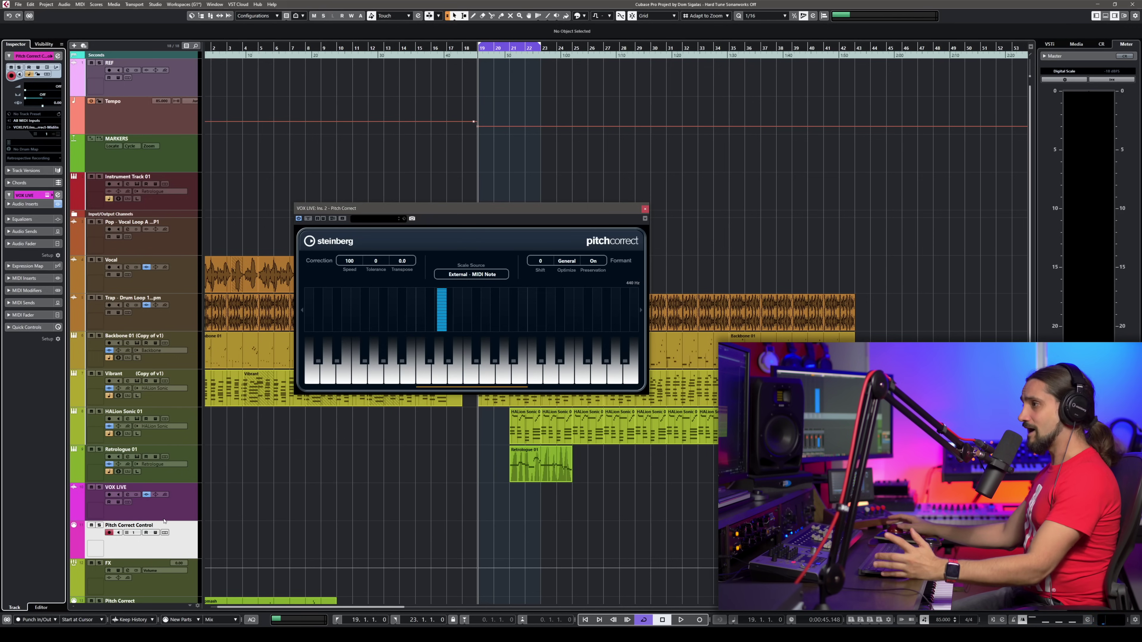
Record-enable the VOX LIVE track and turn on its input monitoring, keeping the Pitch Correct Control track selected
{"action": "left_click", "coordinate": [109, 494]}
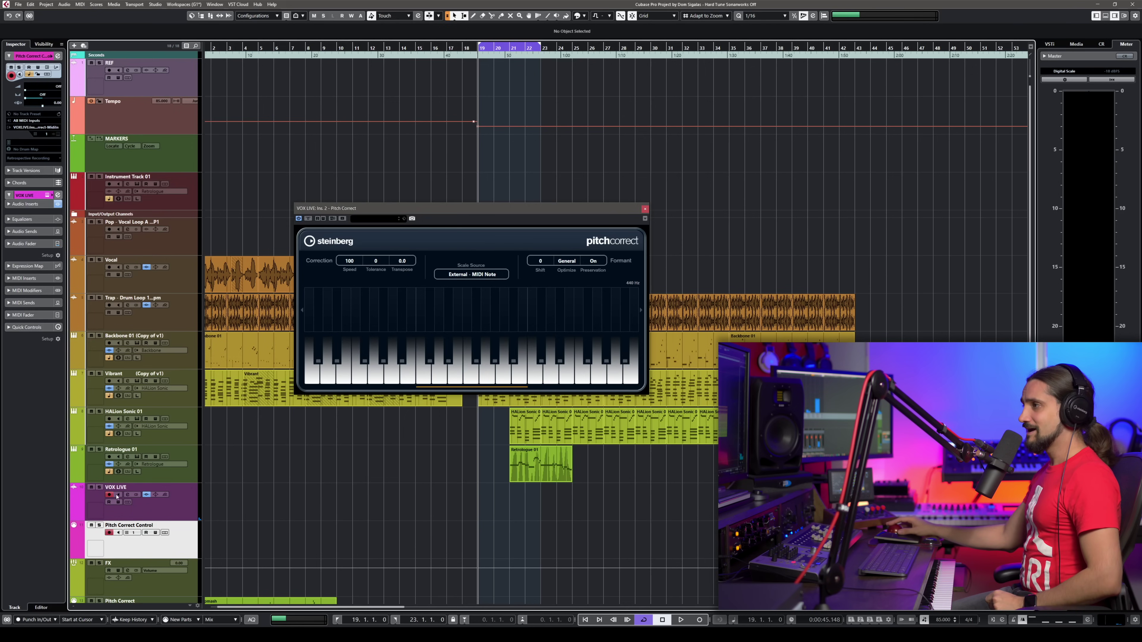
{"action": "left_click", "coordinate": [128, 505]}
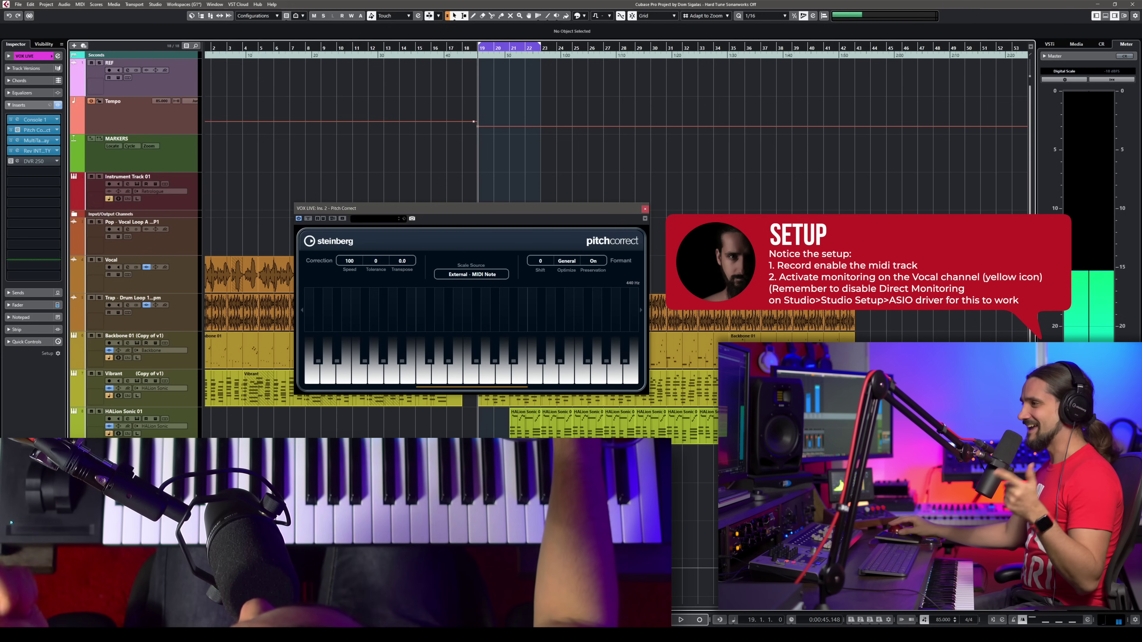
{"action": "key", "text": "Up"}
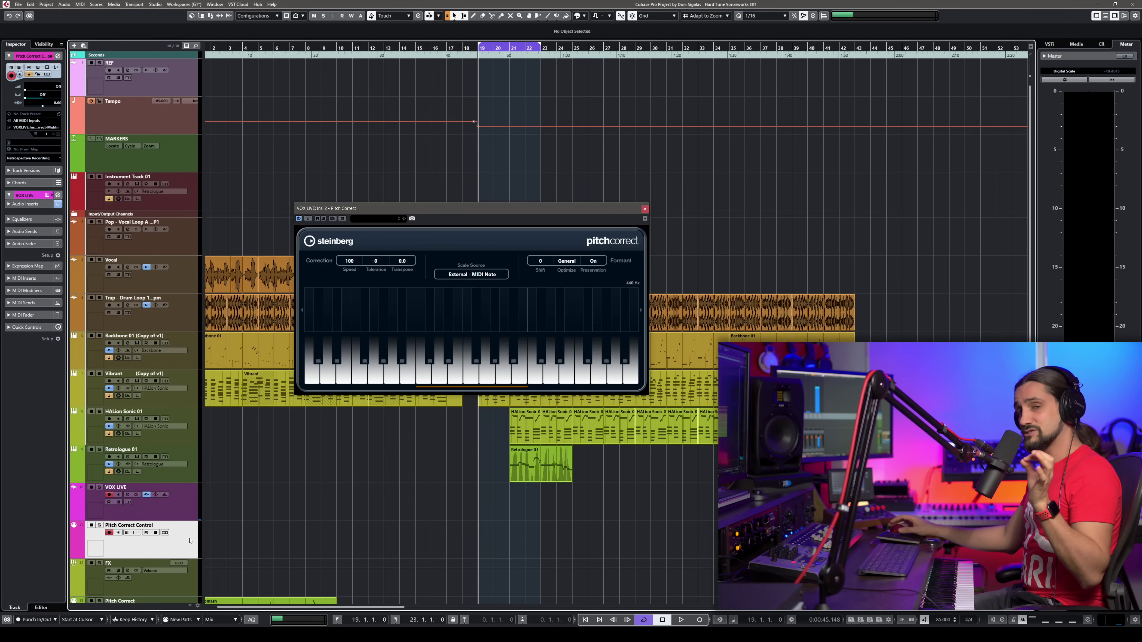
{"action": "left_click", "coordinate": [117, 494]}
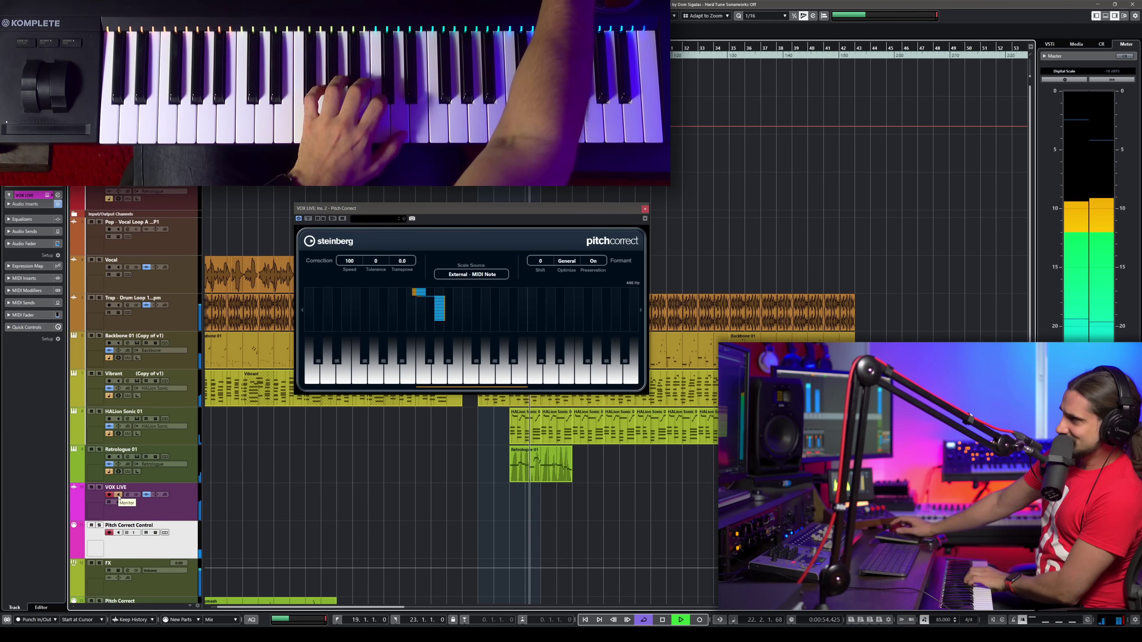
Turn Pitch Correct's formant preservation off, record a vocal and MIDI take over bars 19 to 23, and disarm the tracks
{"action": "left_click", "coordinate": [589, 261]}
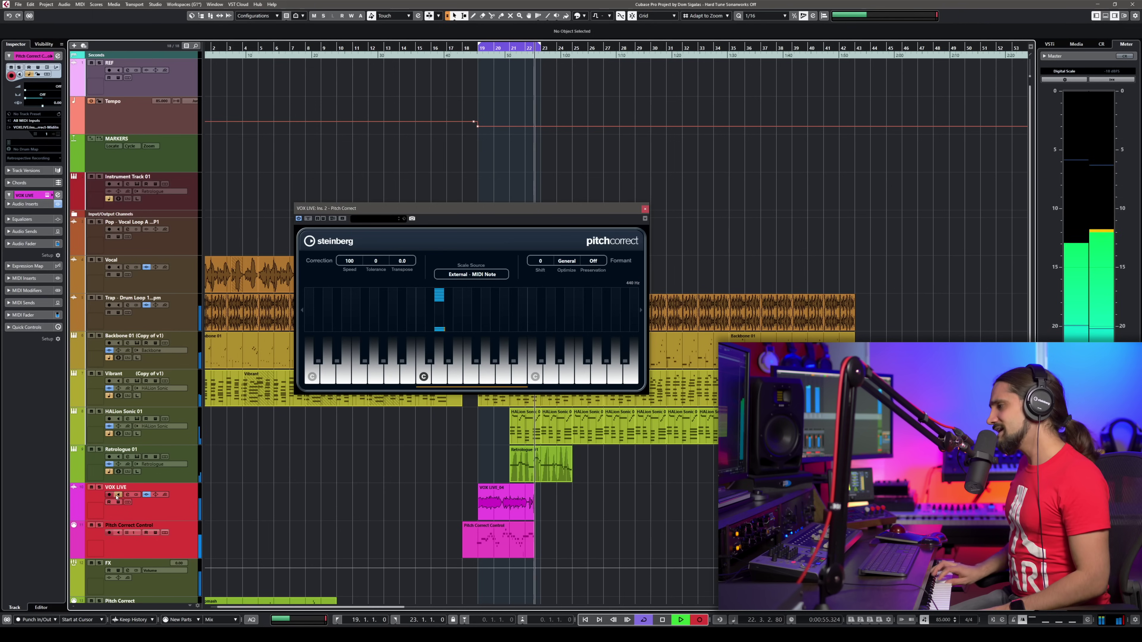
{"action": "key", "text": "space"}
{"action": "left_click", "coordinate": [112, 539]}
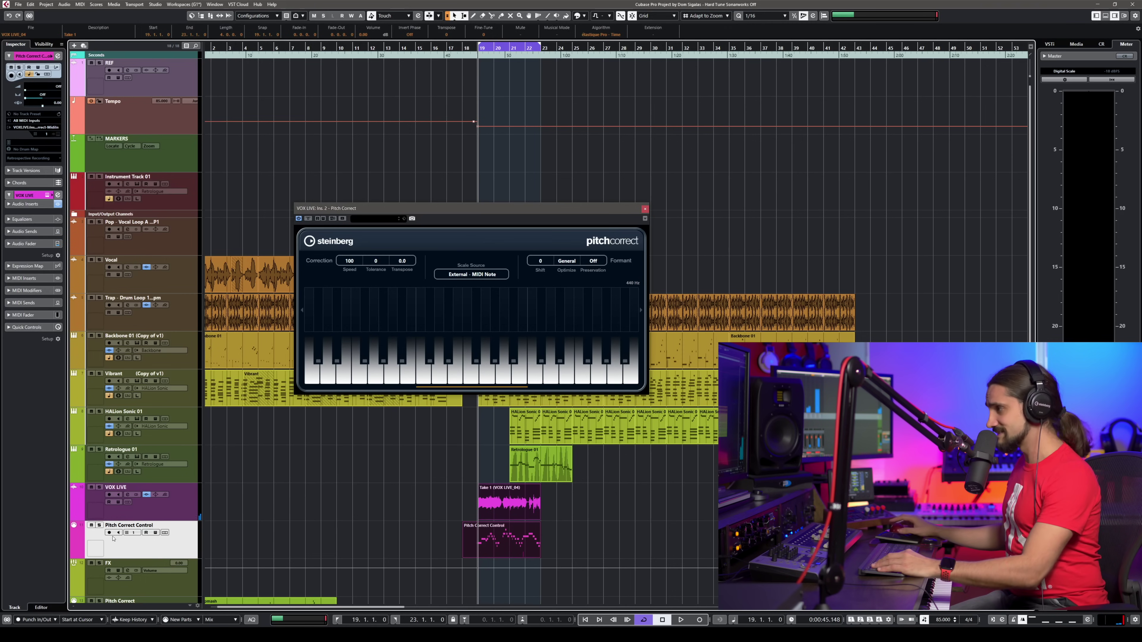
Play back the recorded VOX LIVE take together with its Pitch Correct Control part from bar 19
{"action": "key", "text": "space"}
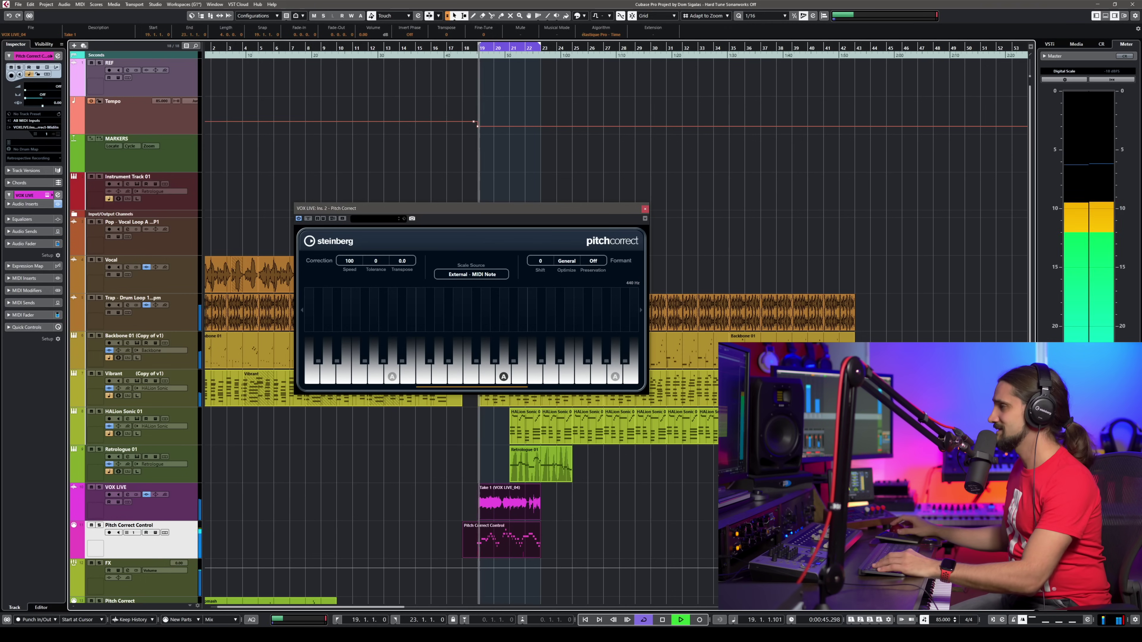
{"action": "double_click", "coordinate": [511, 552]}
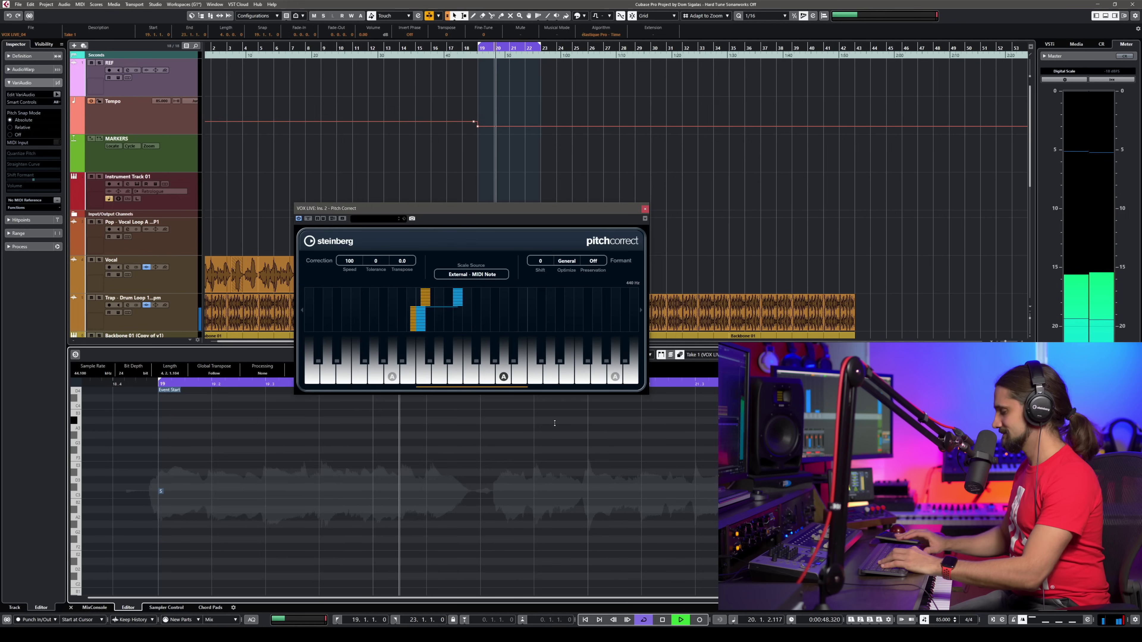
{"action": "key", "text": "ctrl+e"}
{"action": "left_click_drag", "start_coordinate": [551, 506], "coordinate": [543, 548]}
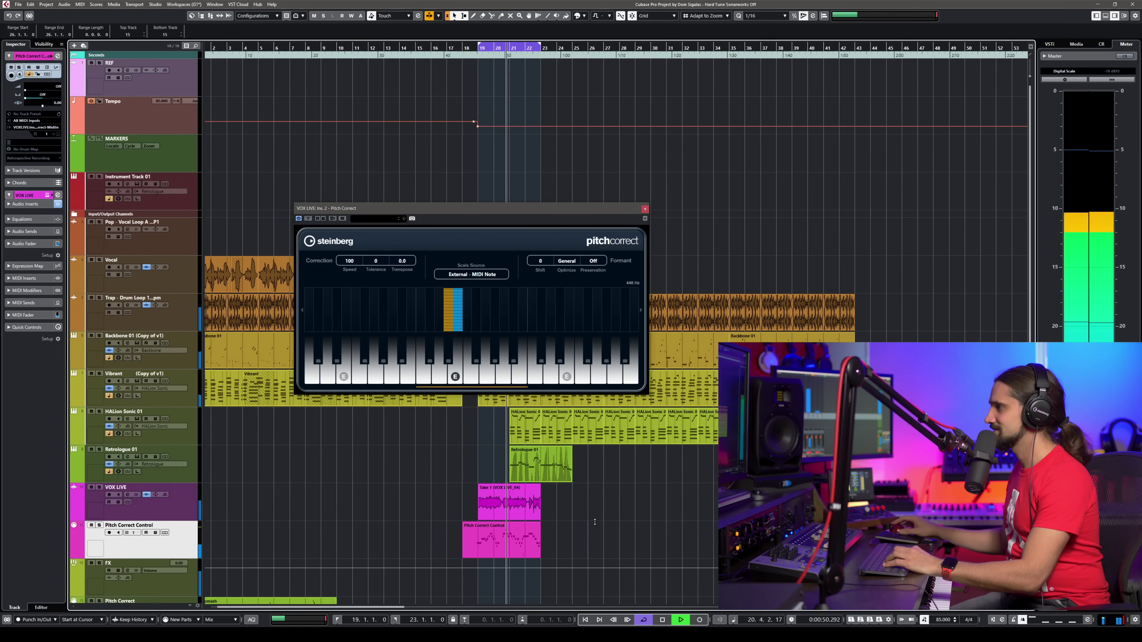
{"action": "key", "text": "space"}
{"action": "key", "text": "space"}
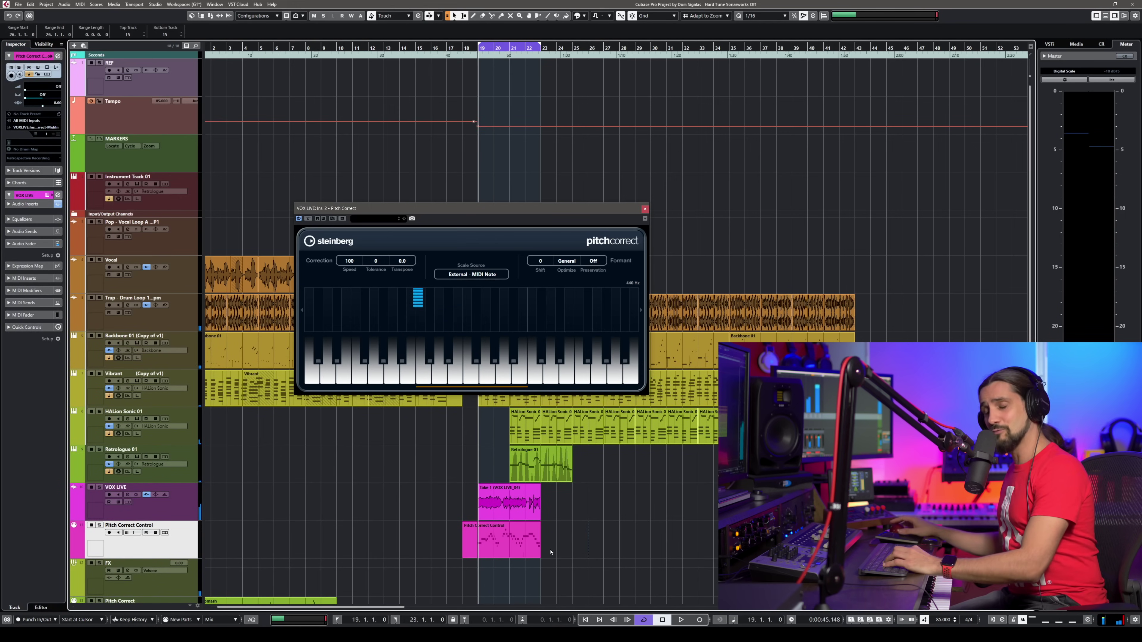
Raise a high note late in bar 19 of the Pitch Correct Control part, quantize its notes to 1/16, and audition the result
{"action": "double_click", "coordinate": [515, 549]}
{"action": "key", "text": "space"}
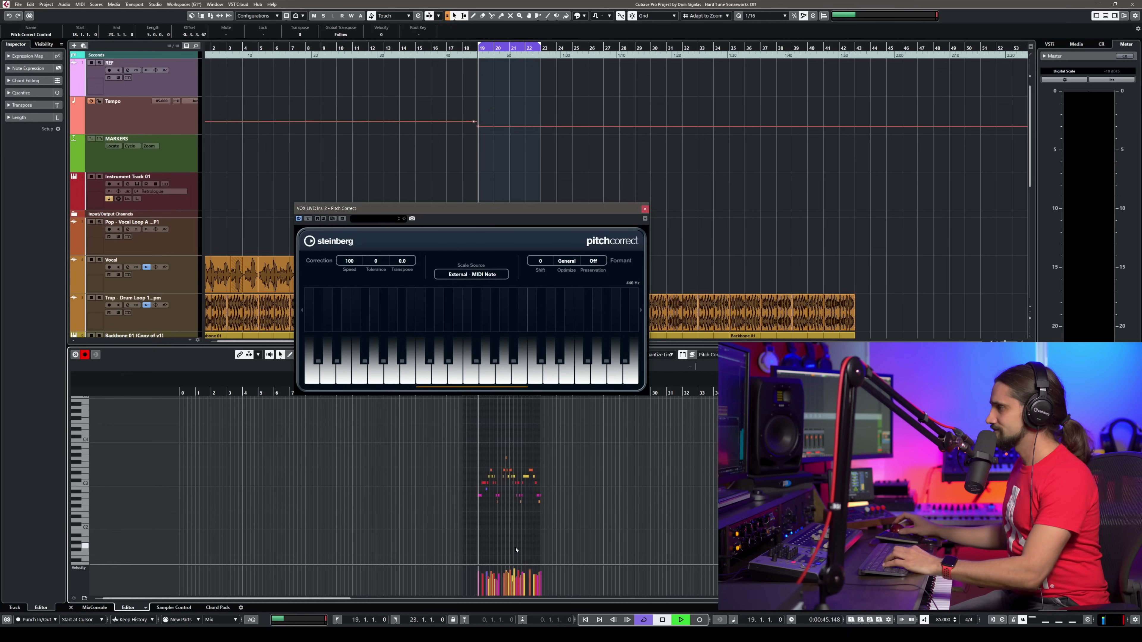
{"action": "key", "text": "h"}
{"action": "key", "text": "h"}
{"action": "key", "text": "h"}
{"action": "key", "text": "h"}
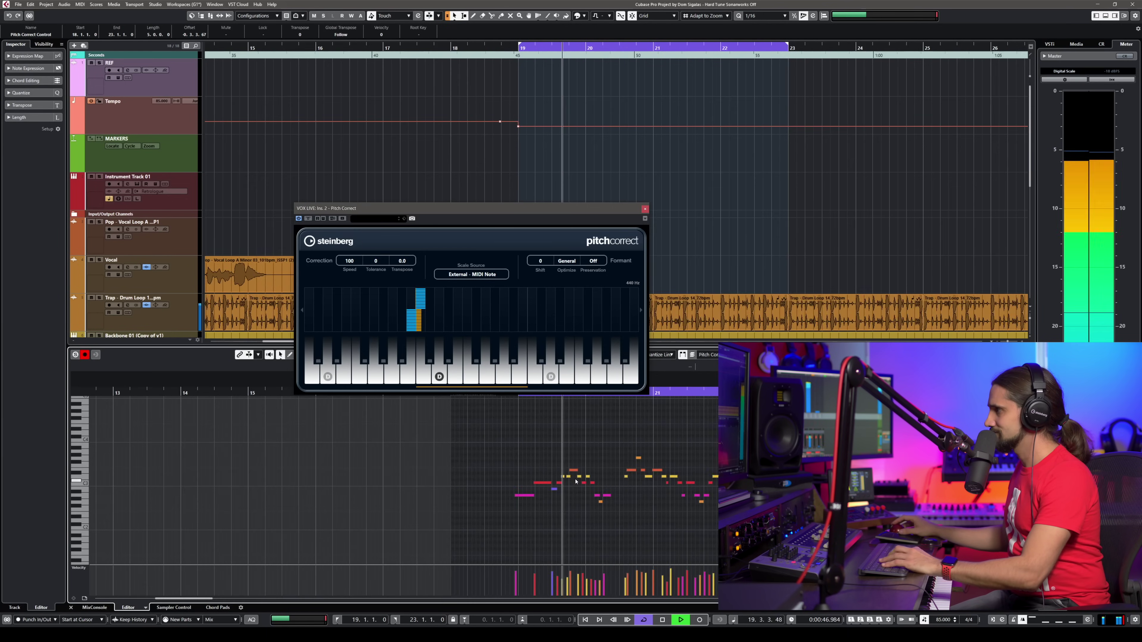
{"action": "key", "text": "space"}
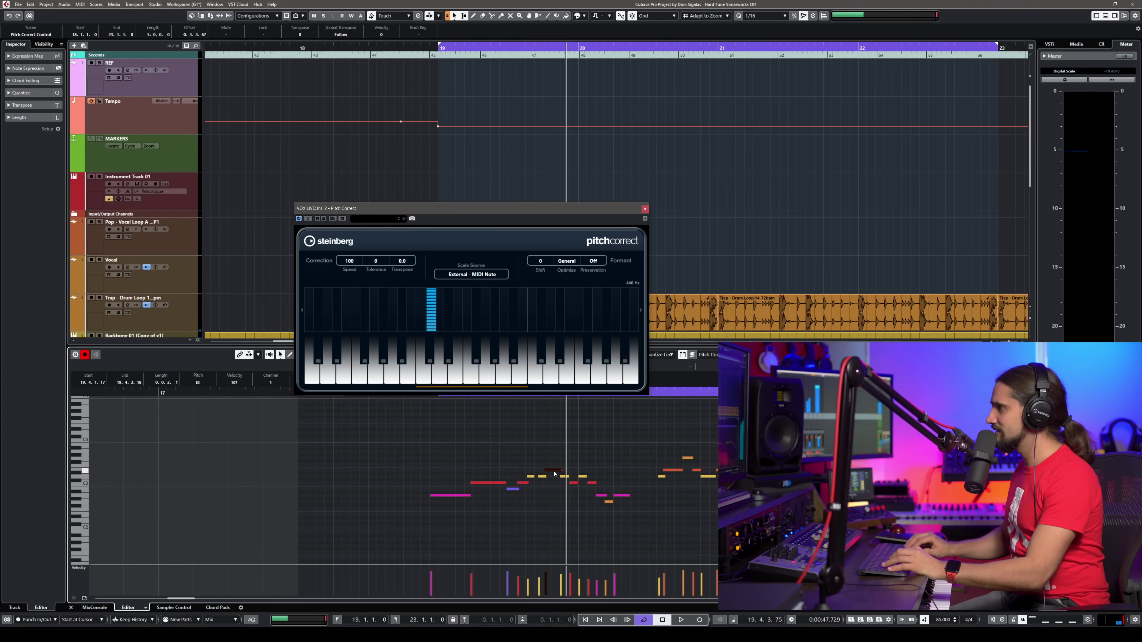
{"action": "key", "text": "space"}
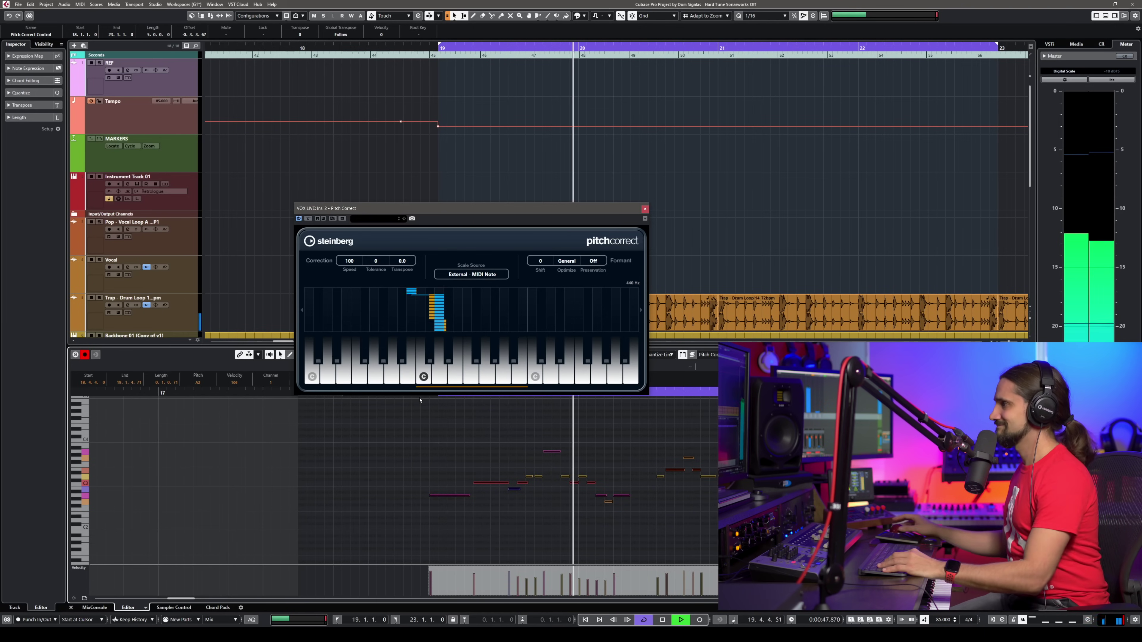
{"action": "key", "text": "space"}
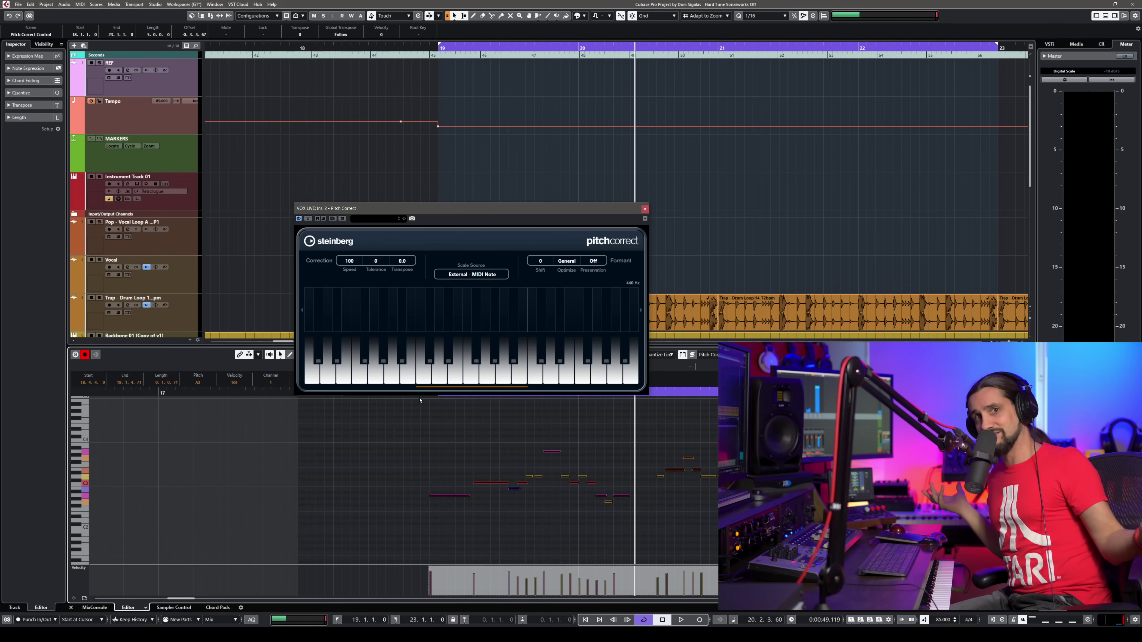
Close the note editor and return to the full track view around bar 19
{"action": "left_click", "coordinate": [71, 608]}
{"action": "key", "text": "g"}
{"action": "key", "text": "g"}
{"action": "key", "text": "g"}
{"action": "key", "text": "g"}
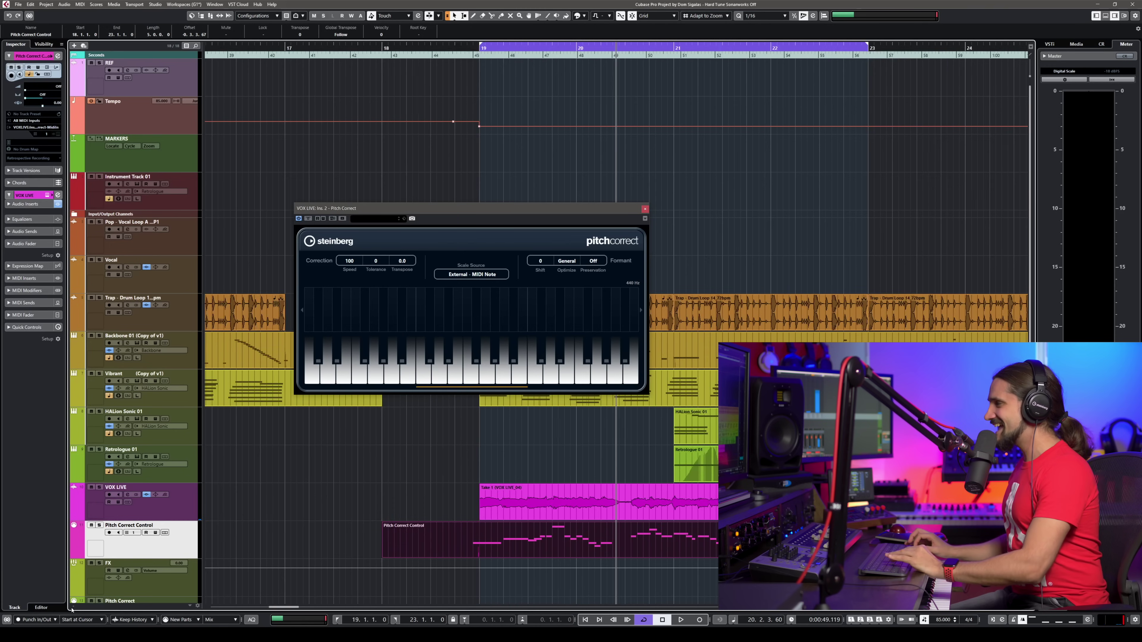